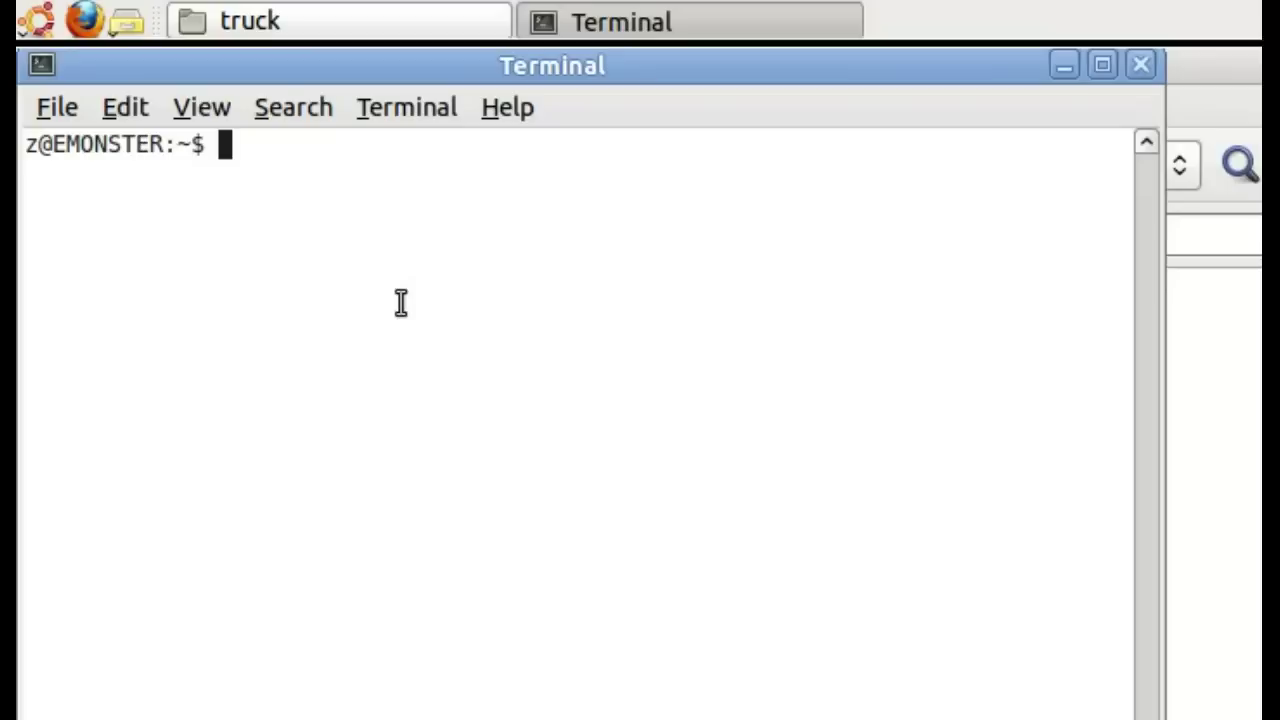
Launch a new Terminal window from the Applications > Accessories menu.
click(28, 28)
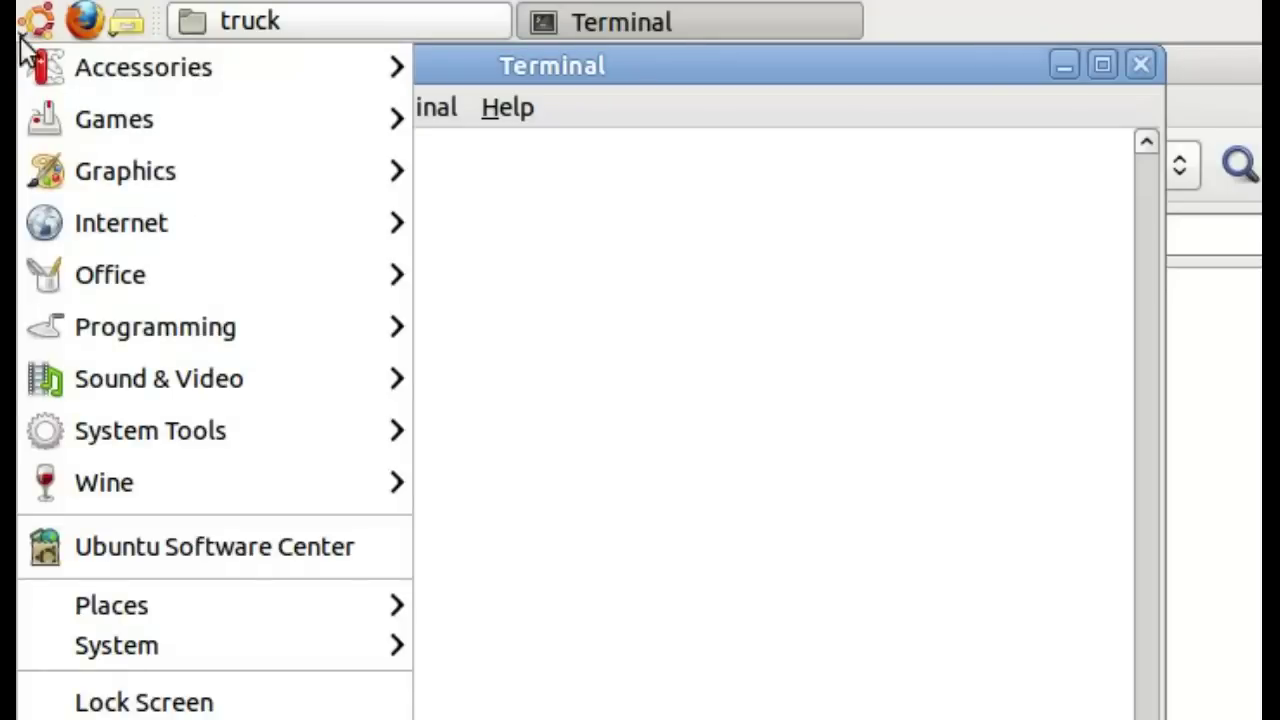
mouse_move(188, 78)
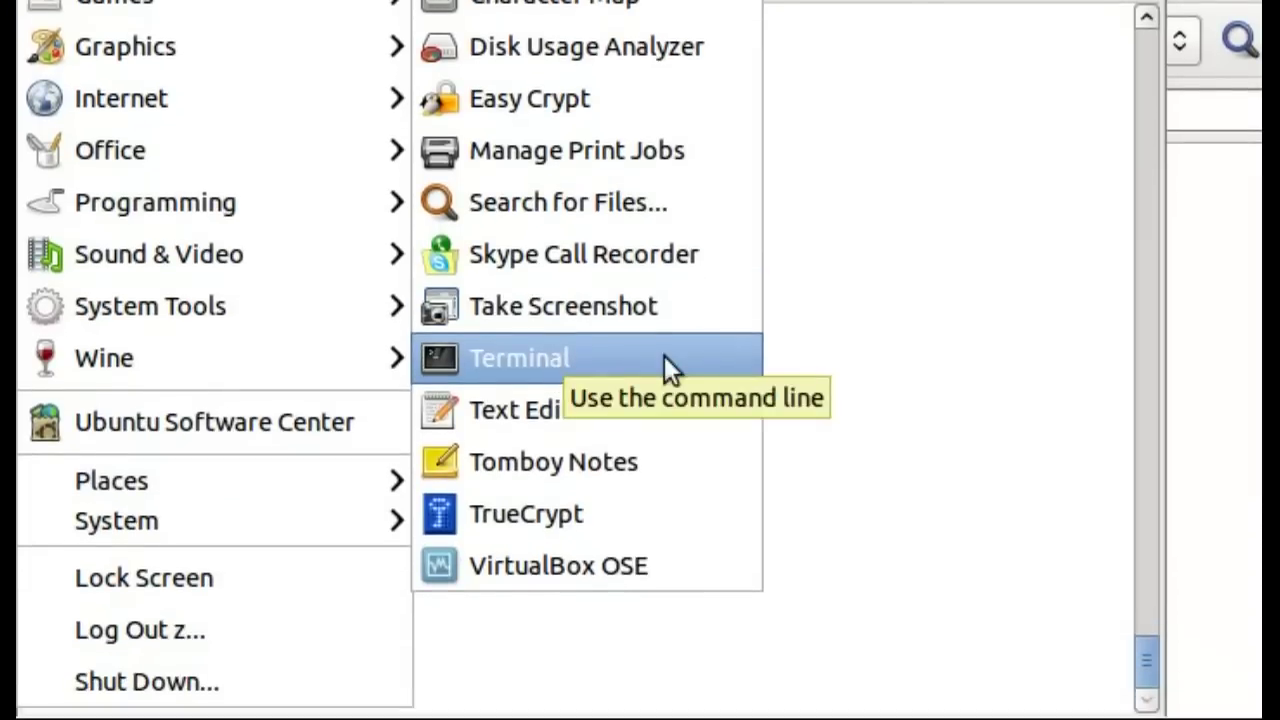
click(700, 360)
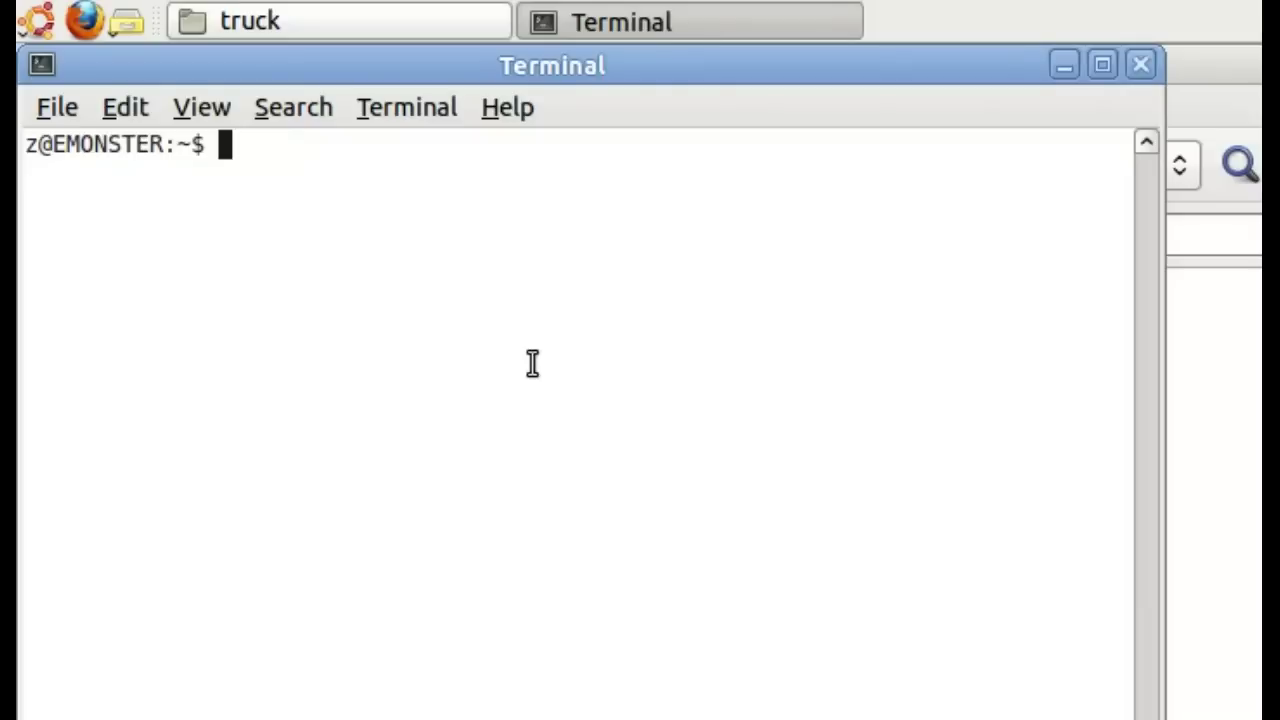
Run synfigstudio from the terminal, check its startup output, and move the empty canvas aside.
text(synfigstudio)
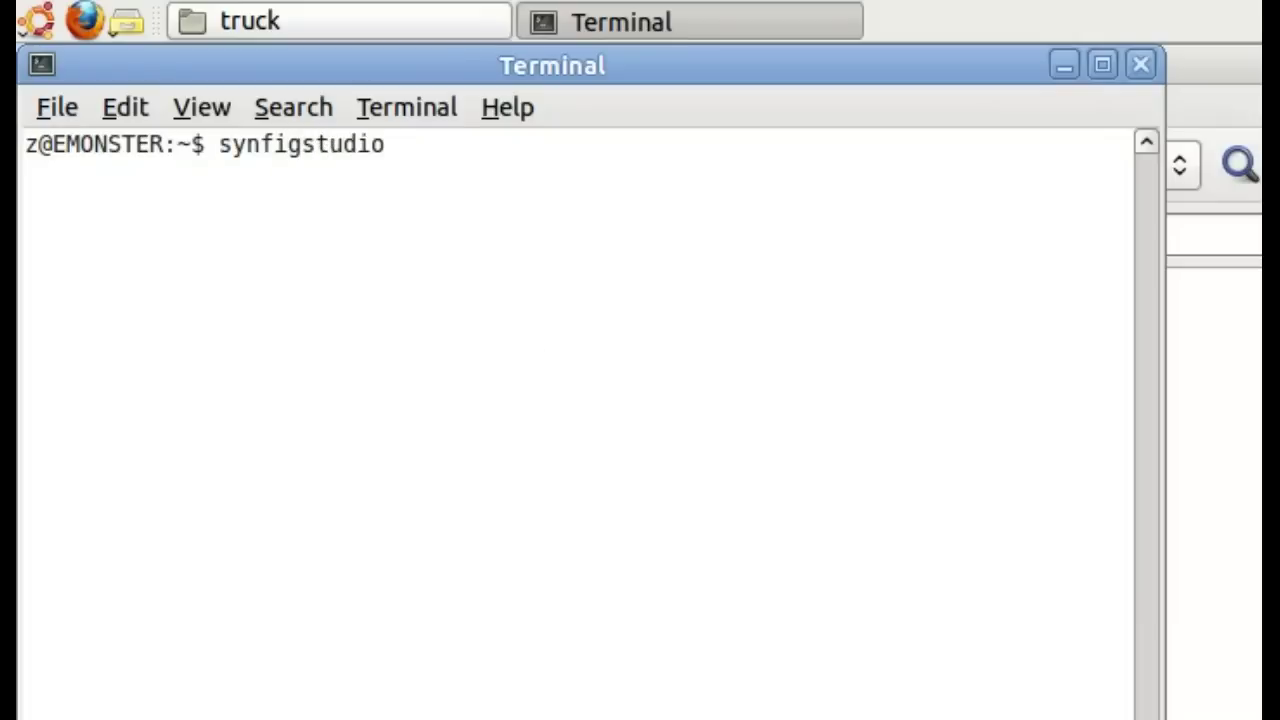
key(Return)
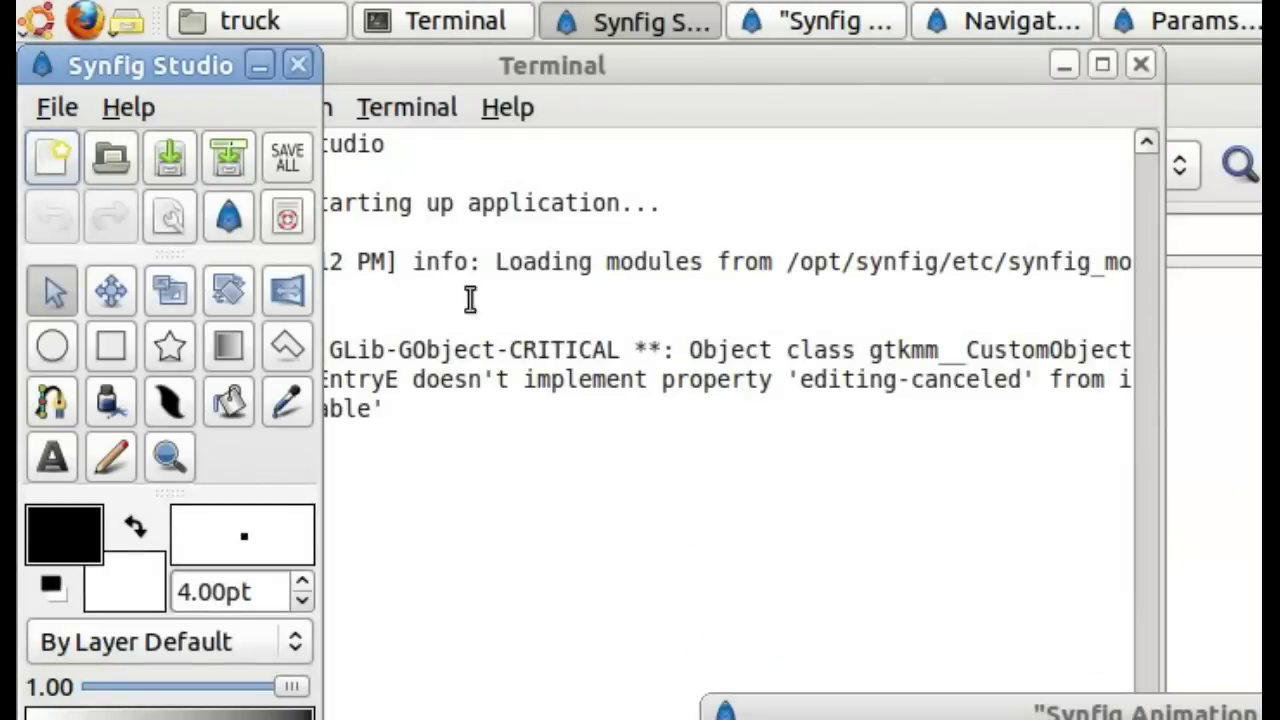
click(598, 108)
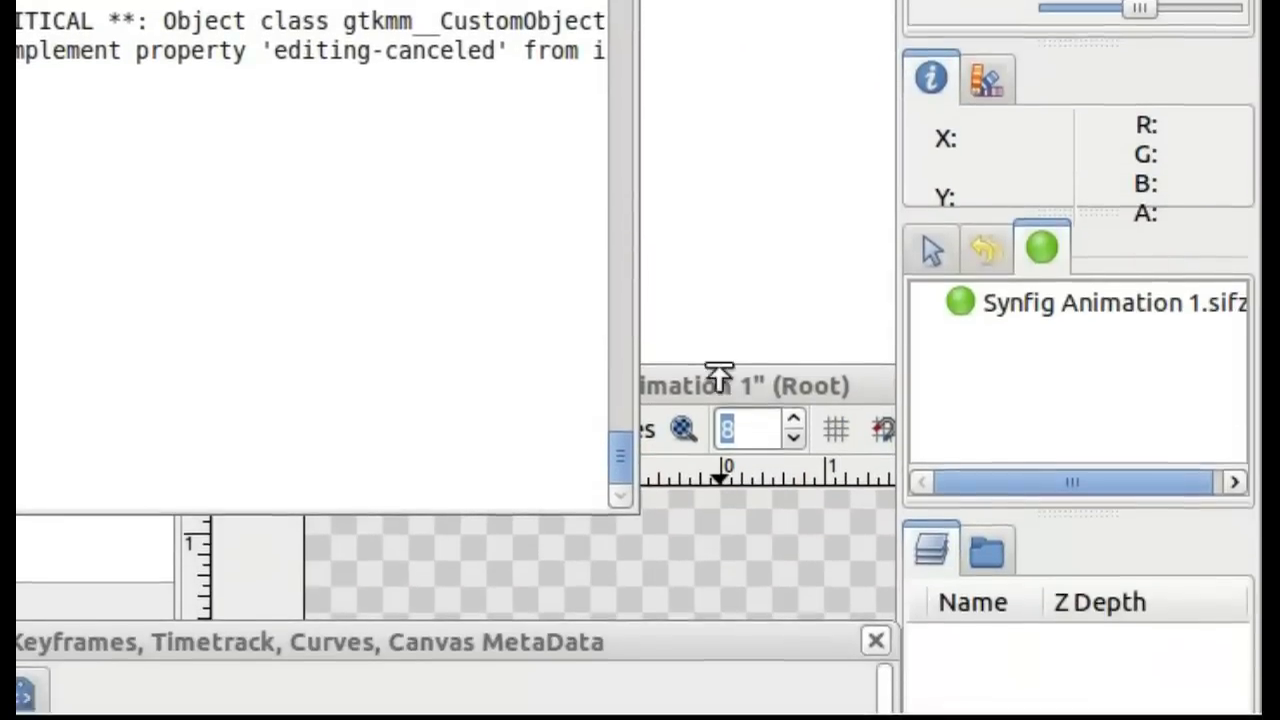
drag(719, 375, 415, 0)
Open Synfig Animation 1.sifz from the truck folder via the canvas menu's File > Open.
drag(626, 181, 298, 94)
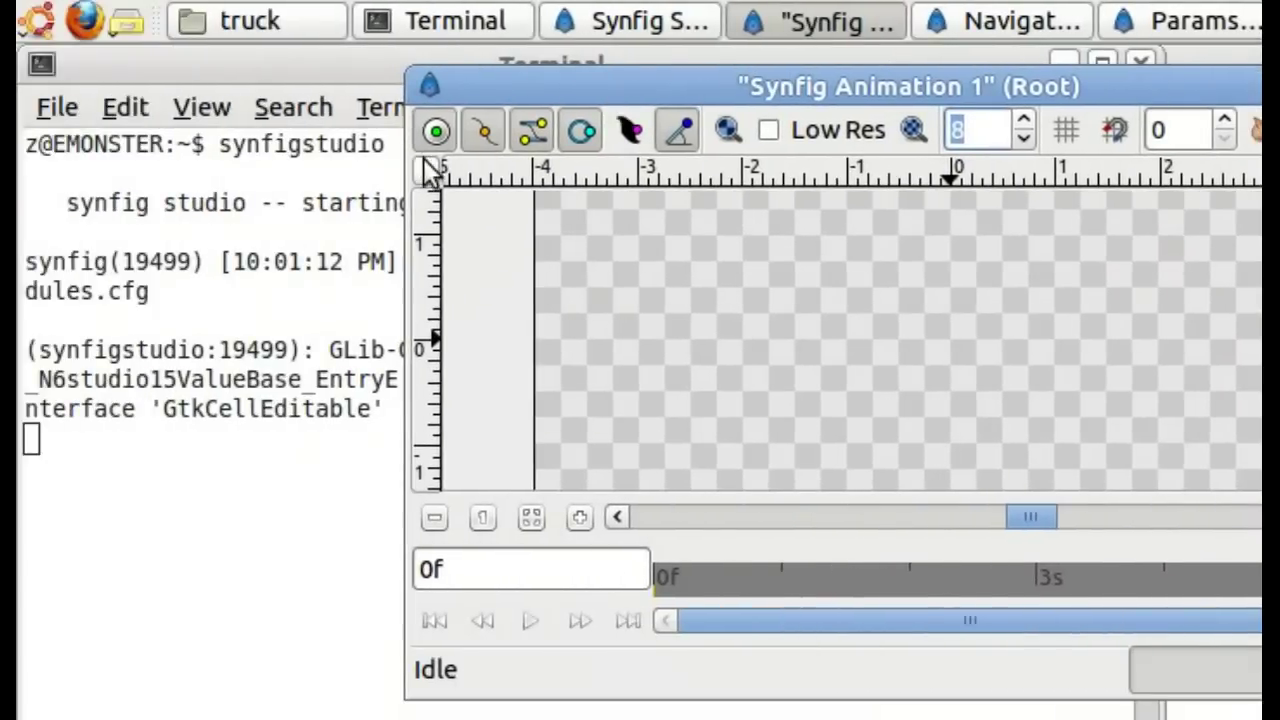
click(110, 170)
mouse_move(193, 177)
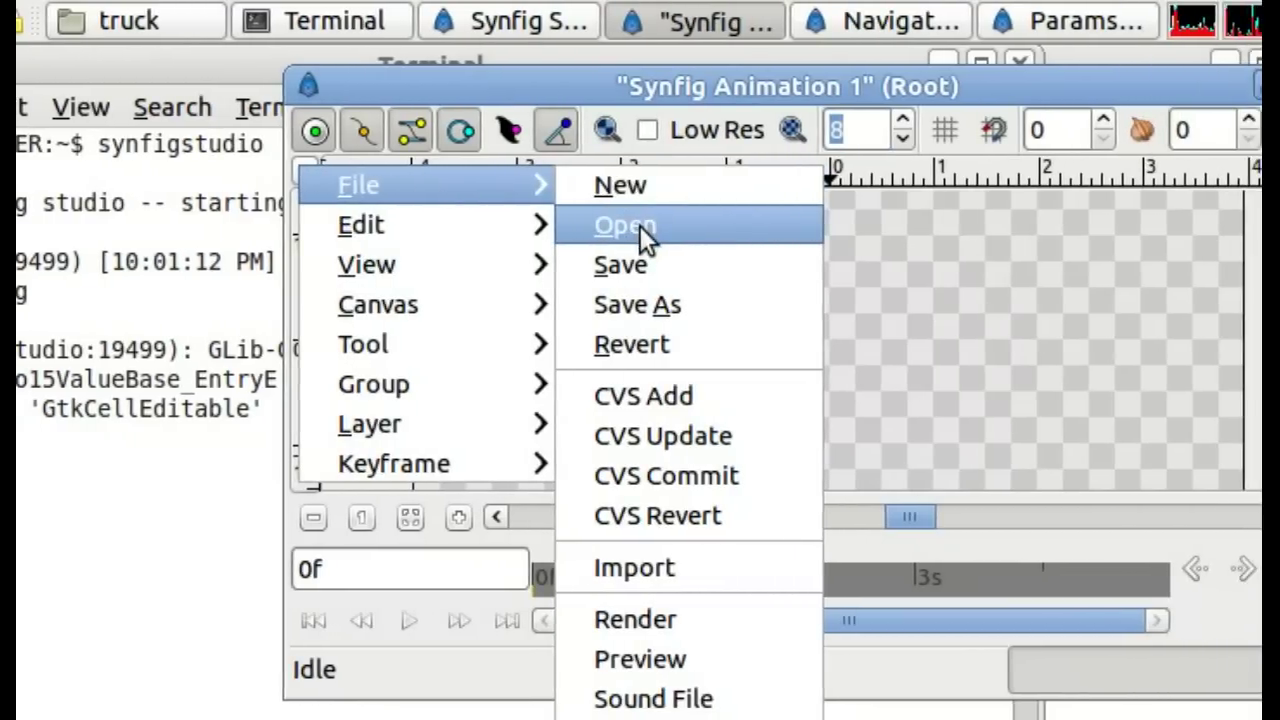
click(639, 225)
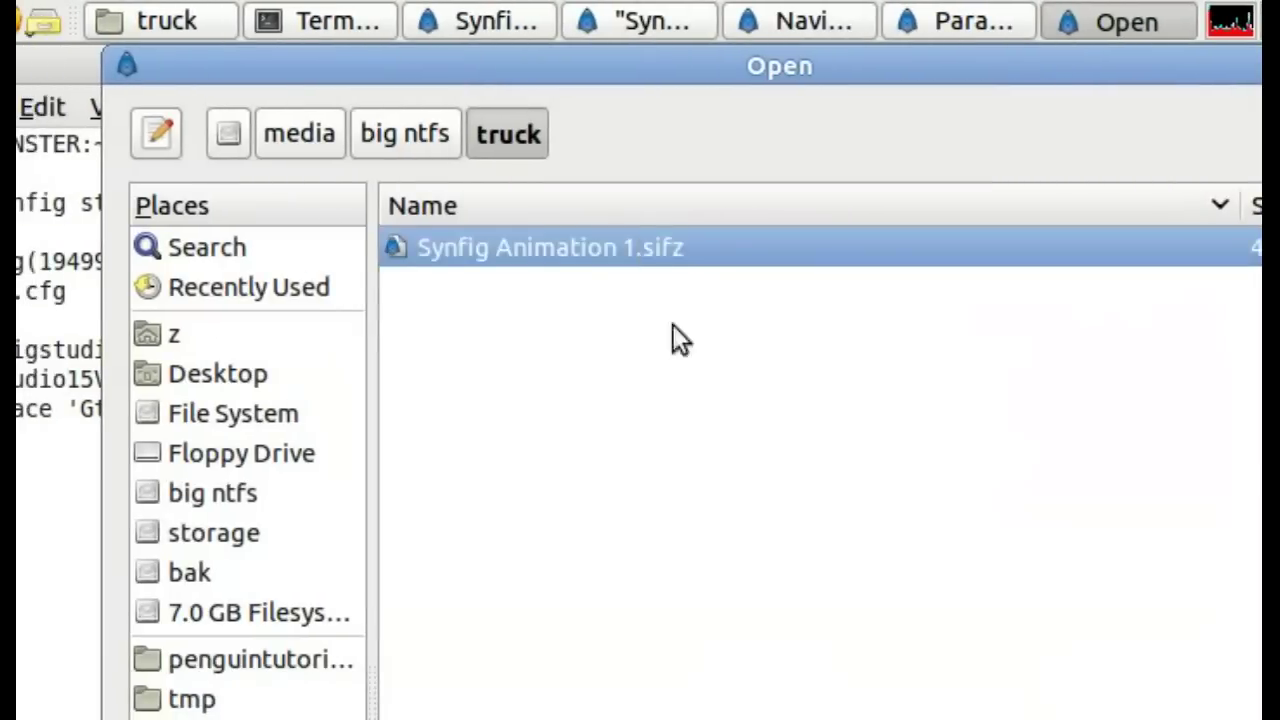
double_click(650, 249)
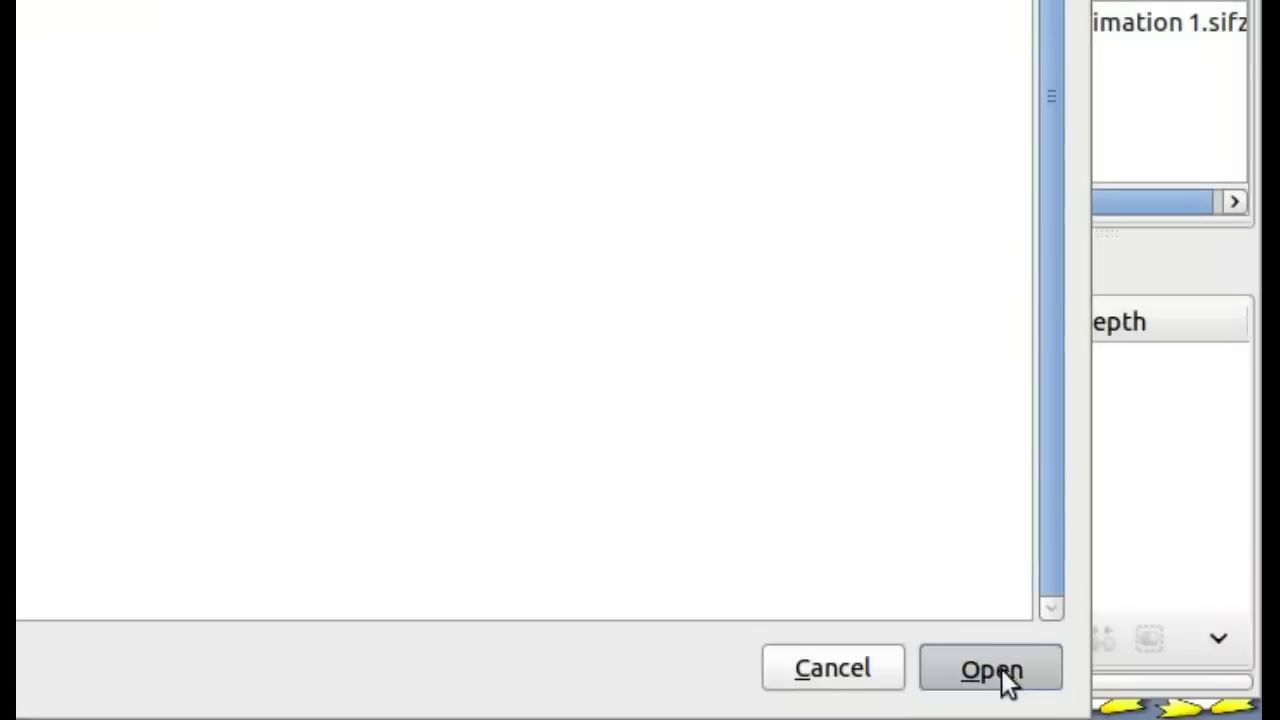
click(965, 660)
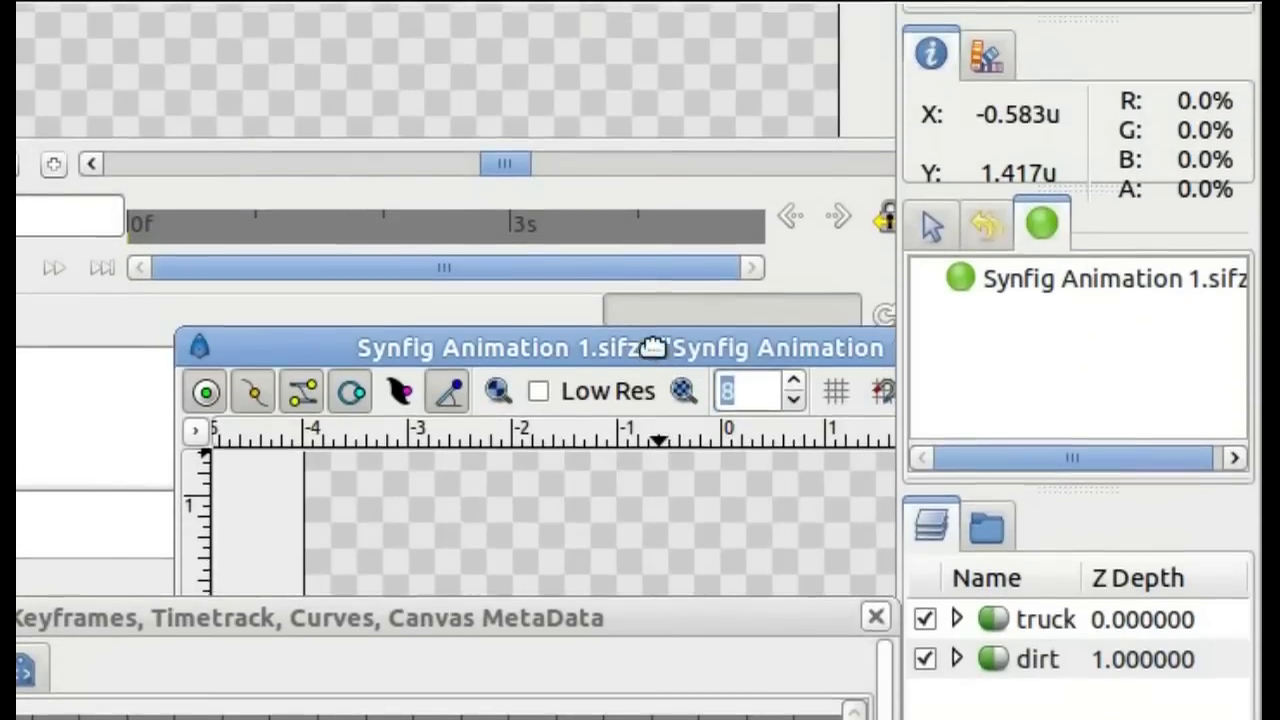
Enlarge the canvas window to about 621 x 418 and play the dump truck animation.
drag(652, 347, 645, 80)
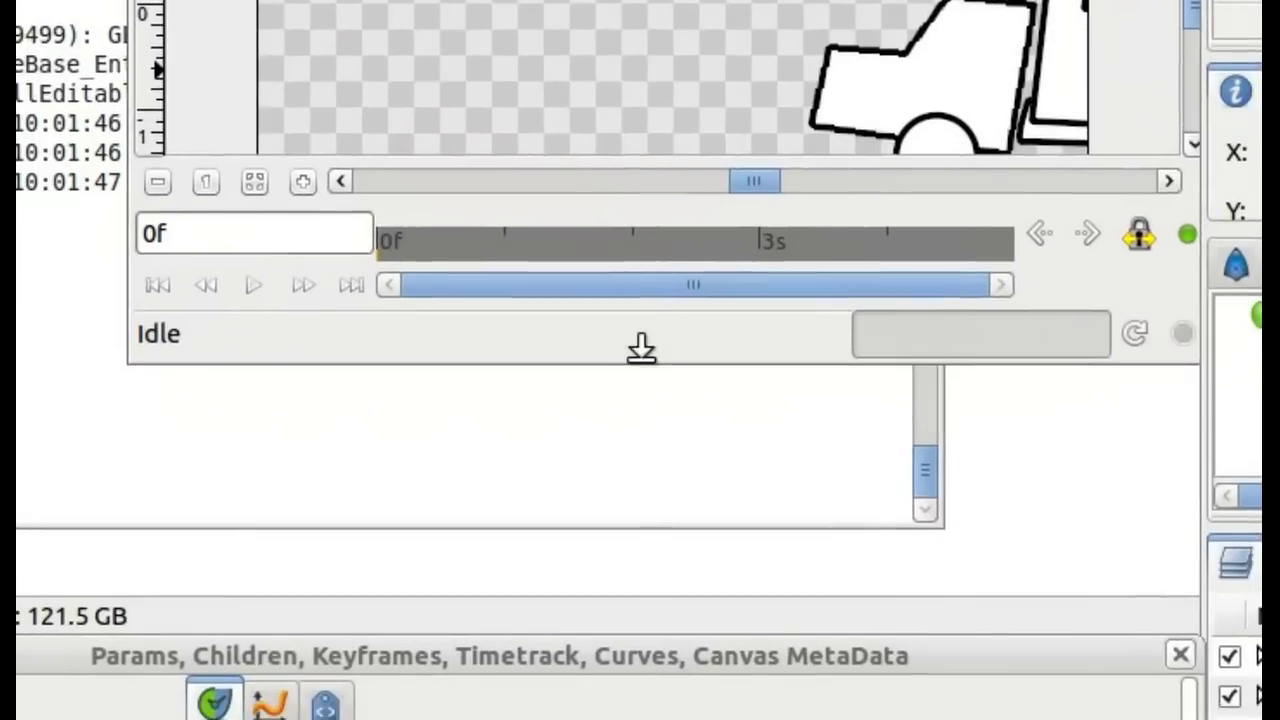
drag(411, 680, 385, 719)
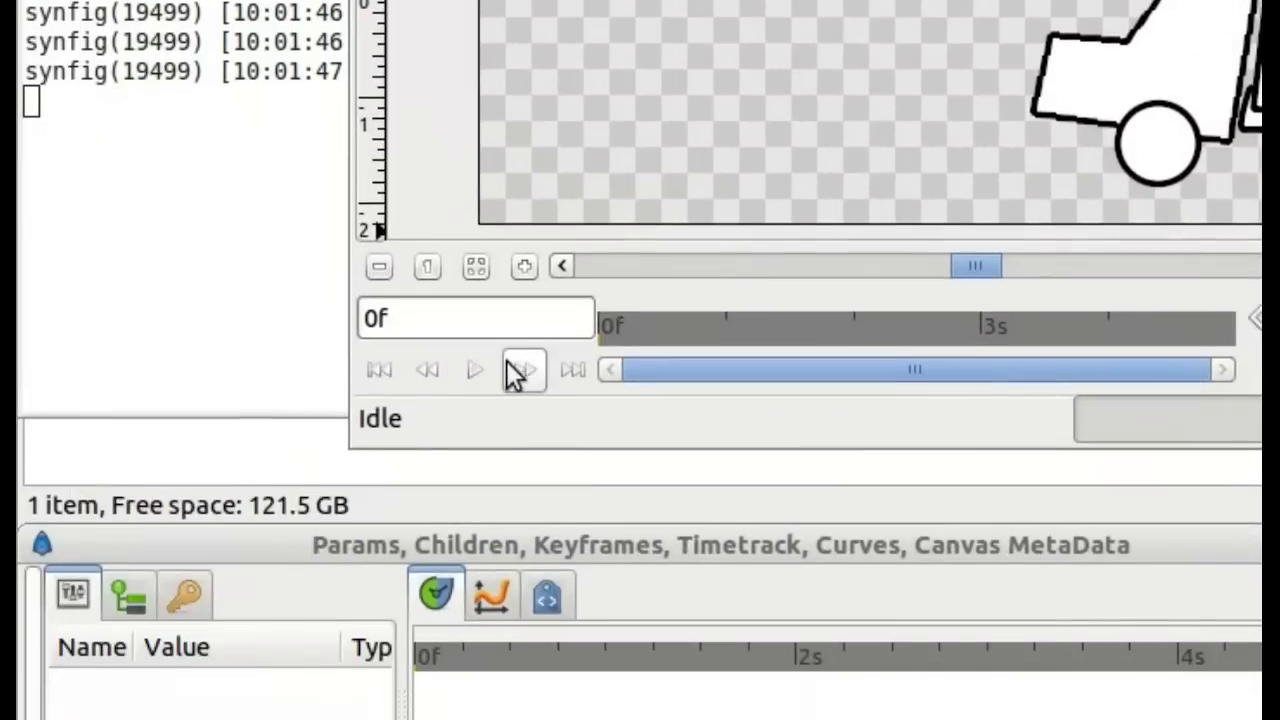
click(476, 369)
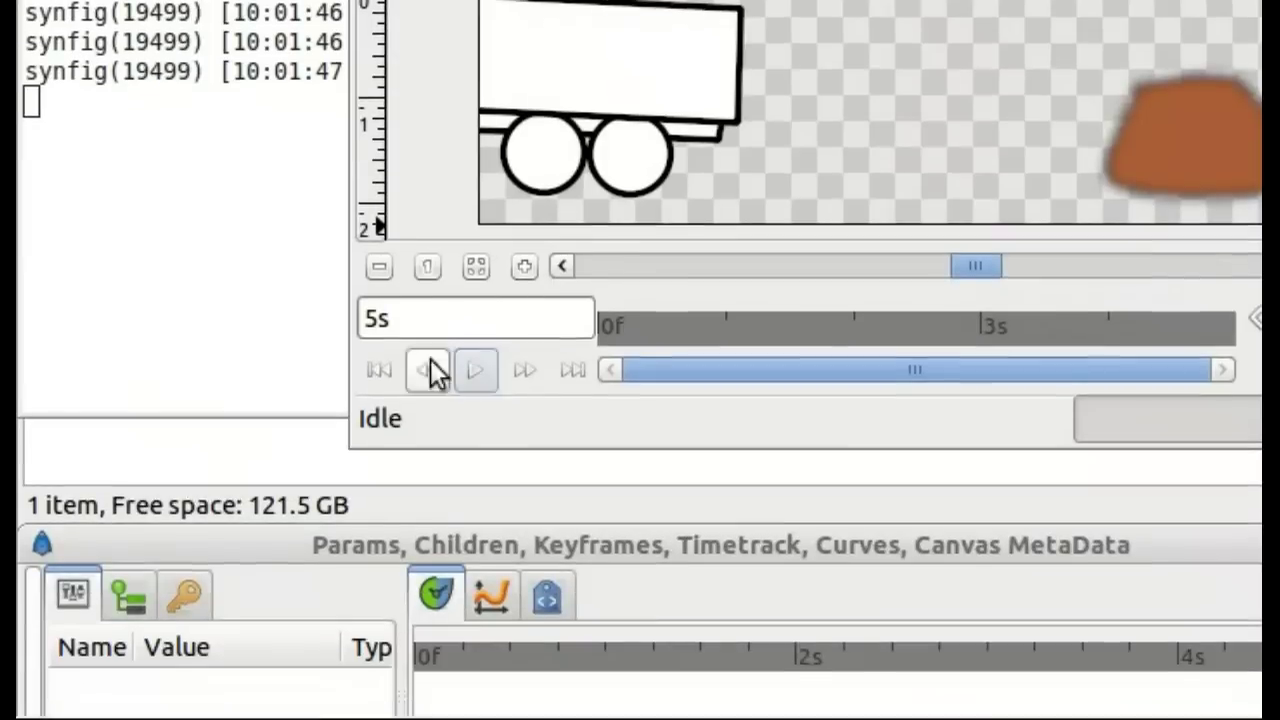
Rewind to the first frame and open File > Render, showing a 480 x 270 image at 72.0.
click(380, 370)
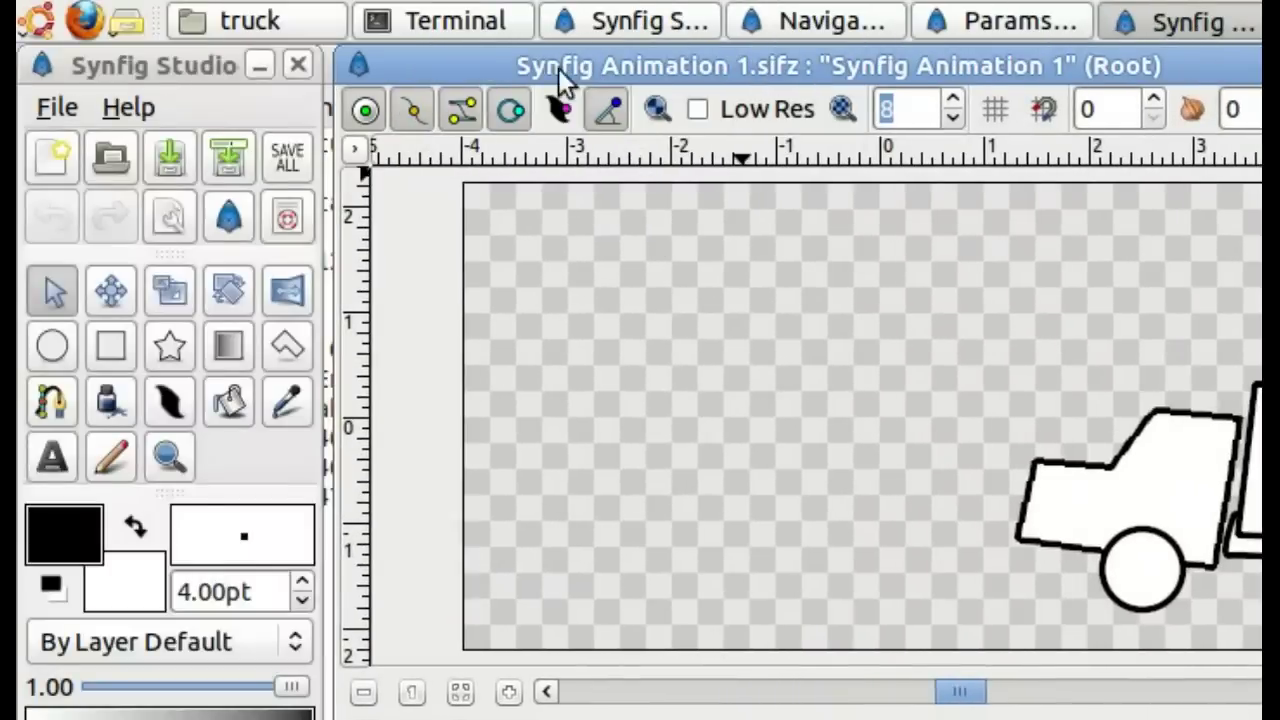
click(355, 148)
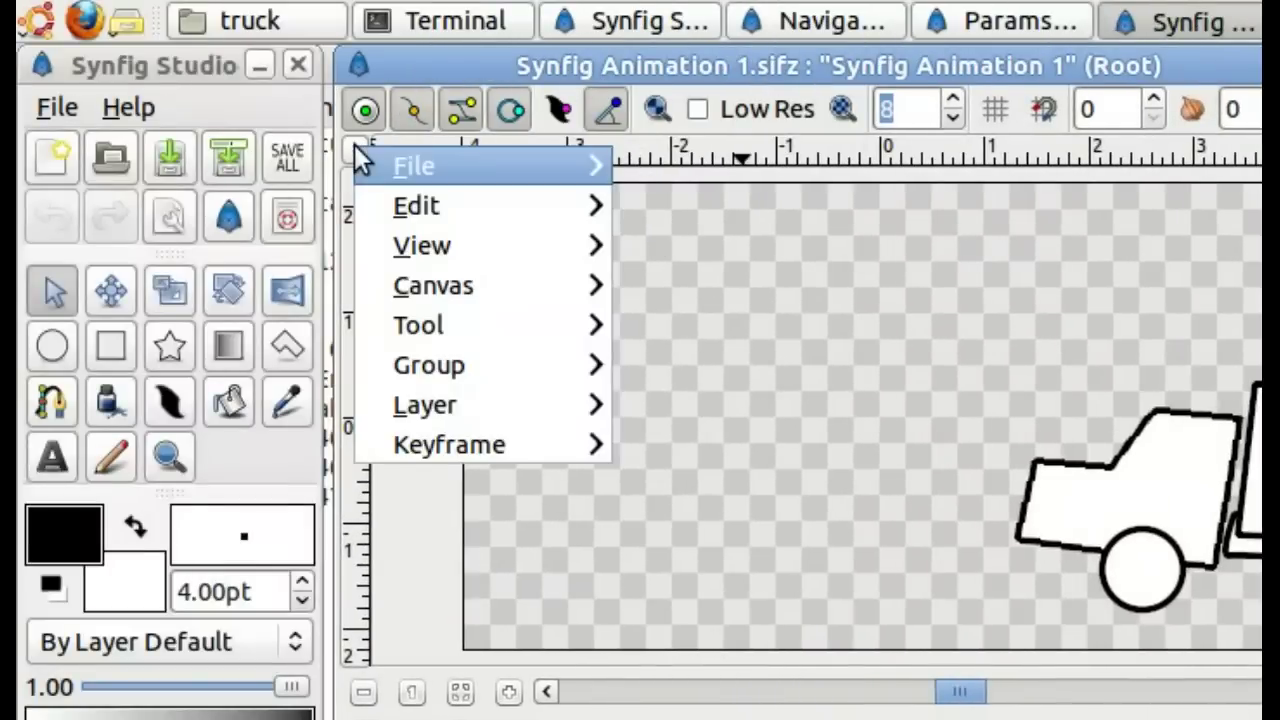
mouse_move(511, 166)
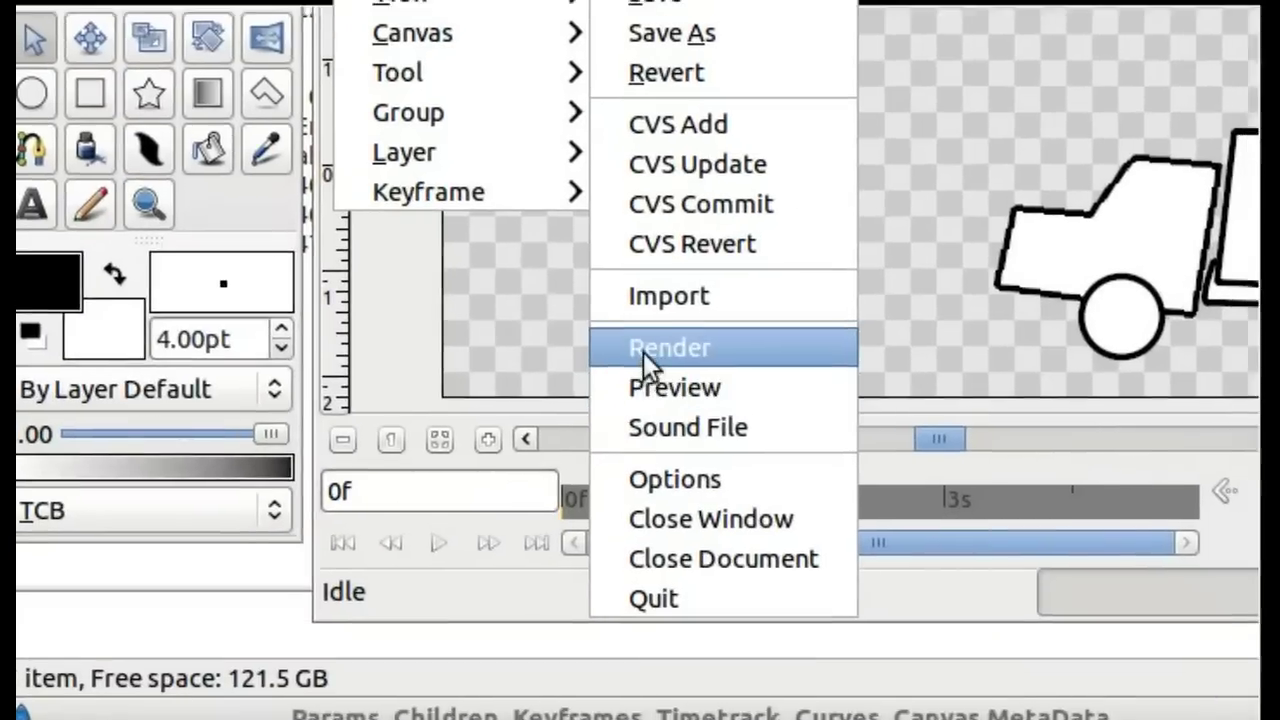
click(643, 348)
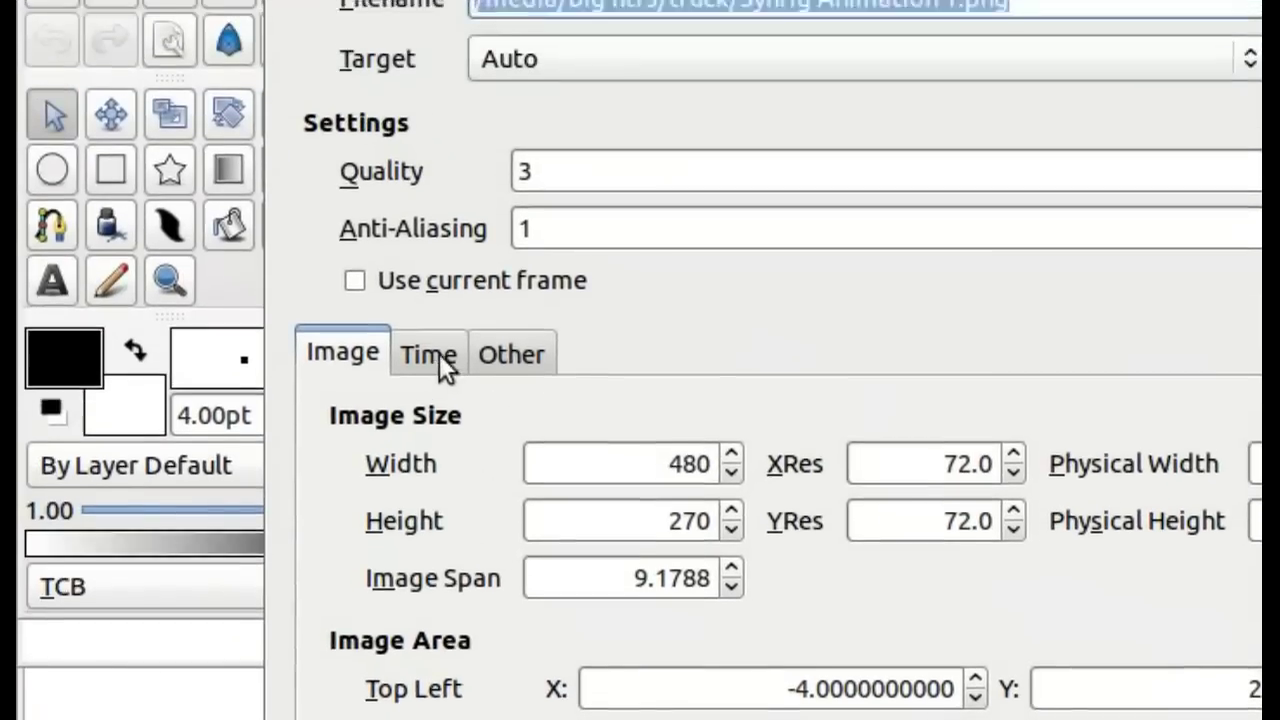
Review the render's frame rate and time range, then the Other tab's lock options.
click(69, 8)
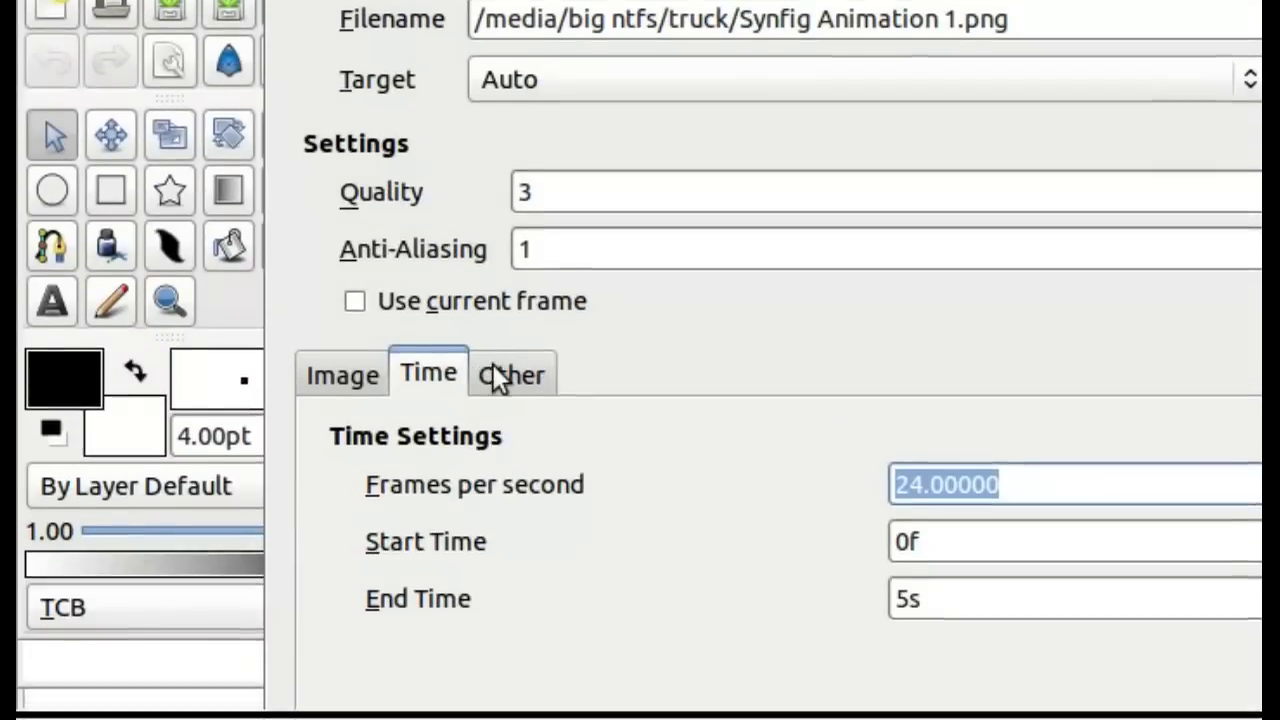
click(216, 202)
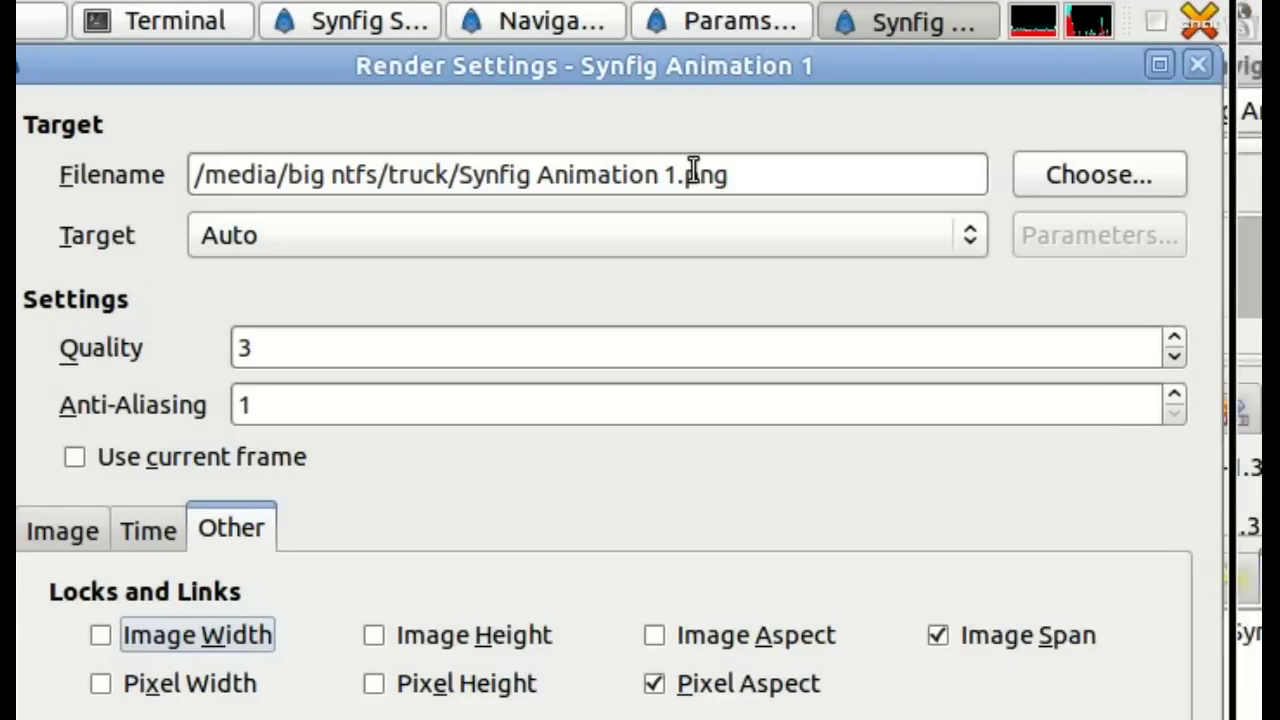
Change the output extension from png to avi (briefly mpg), keeping the target on Auto.
drag(738, 172, 690, 176)
text(mpe)
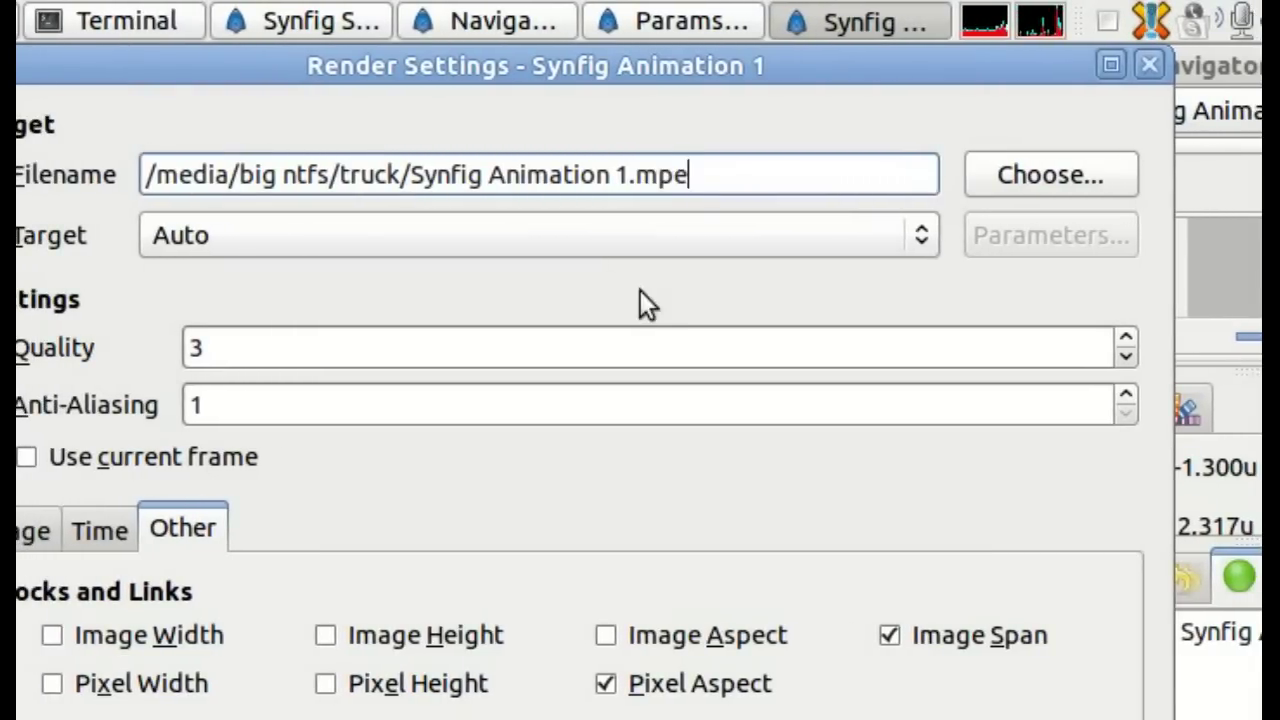
text(g)
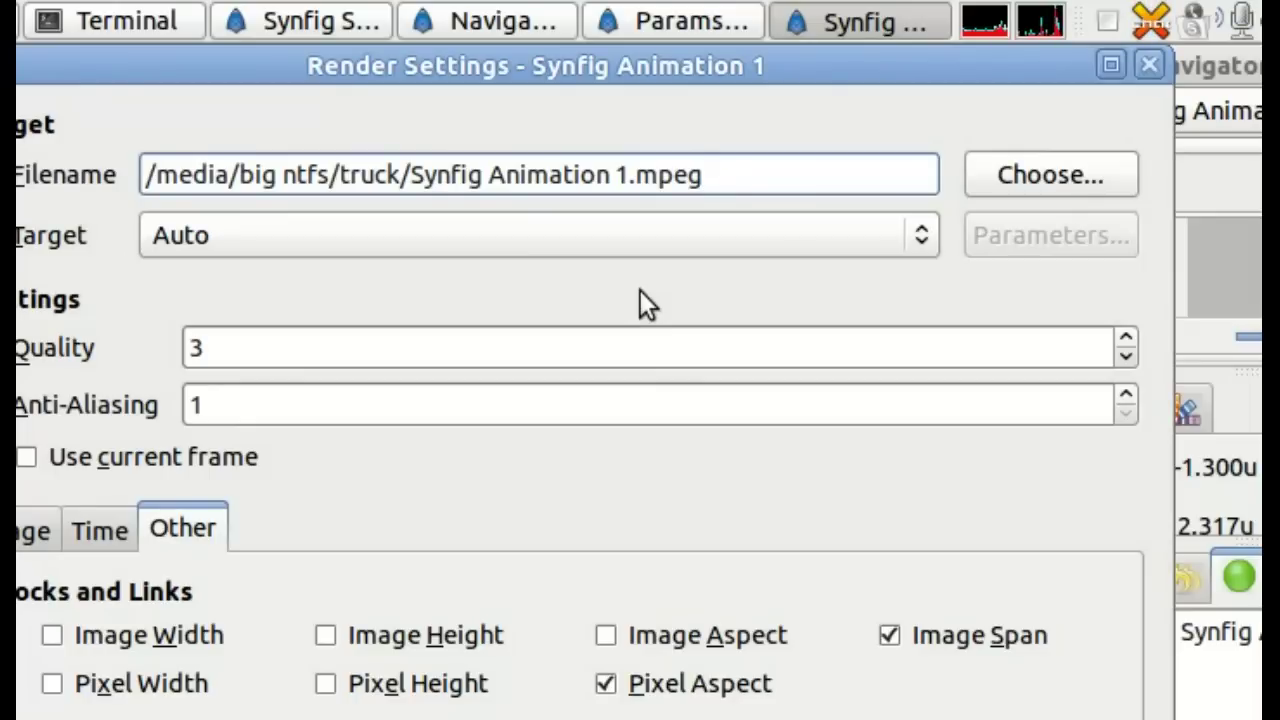
key(Left)
key(BackSpace)
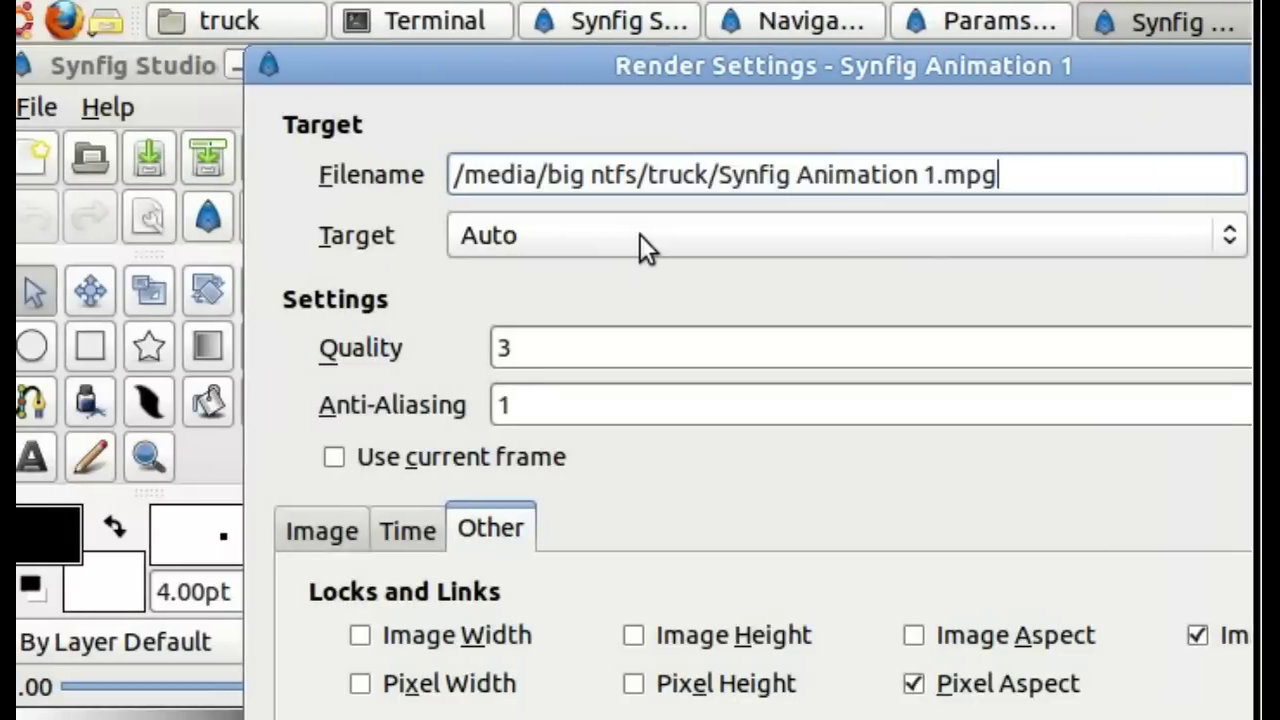
click(640, 235)
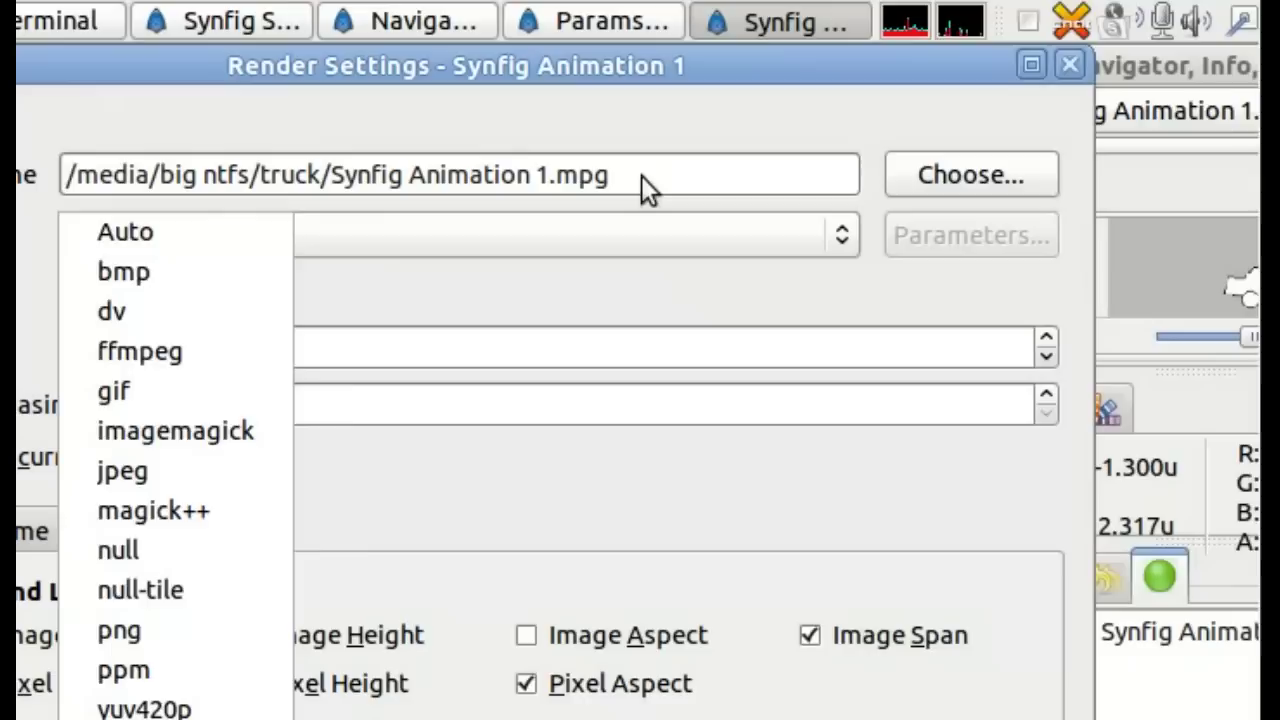
click(977, 180)
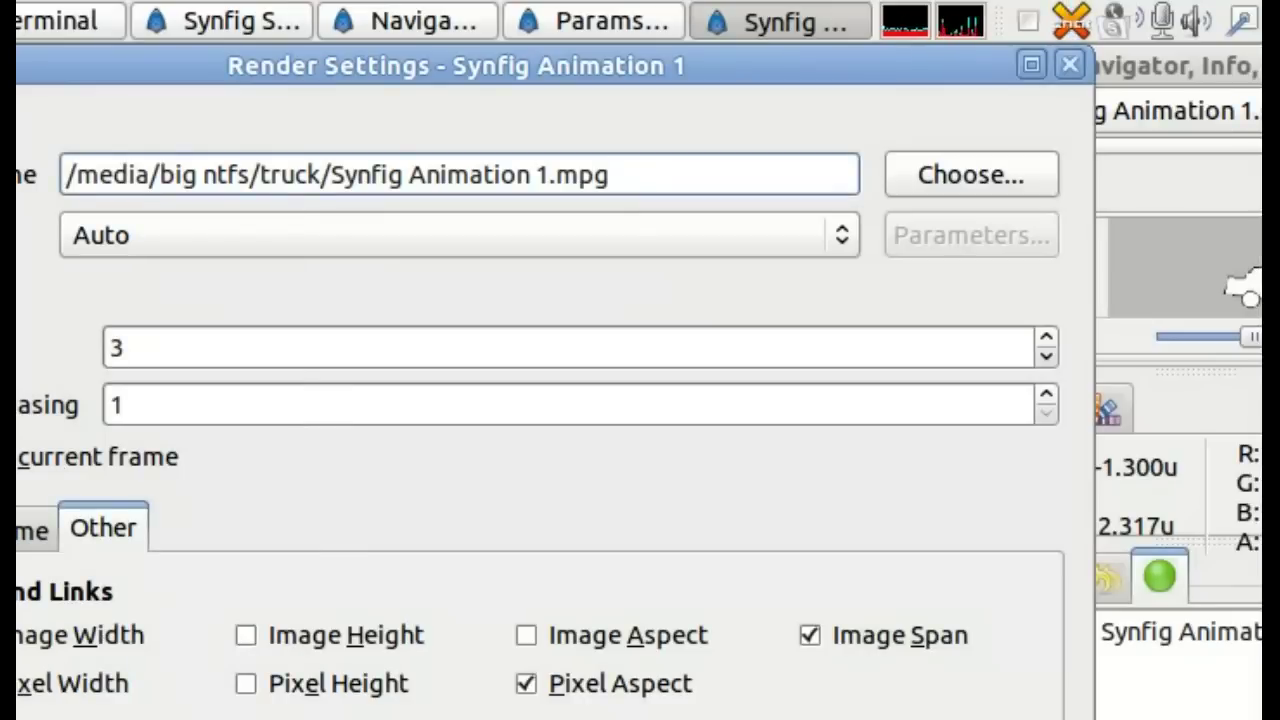
key(BackSpace)
key(BackSpace)
key(BackSpace)
text(avi)
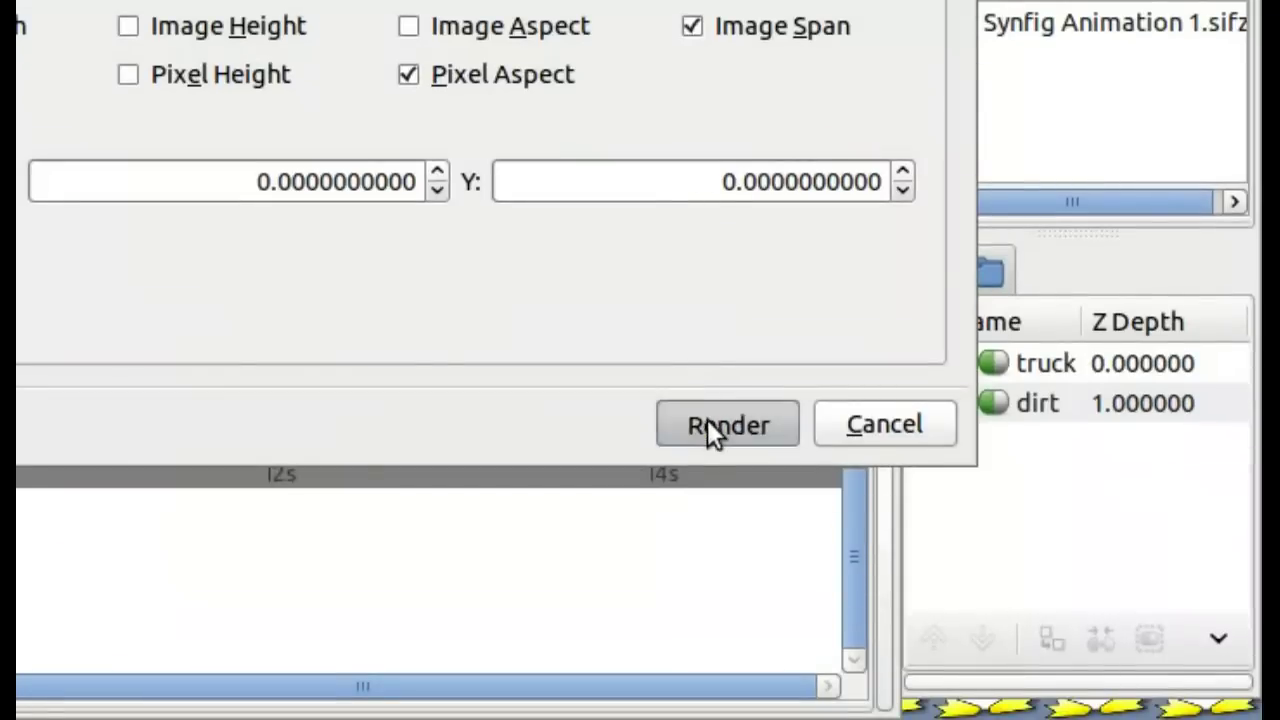
Render the animation to Synfig Animation 1.avi and watch the progress in Terminal.
click(706, 423)
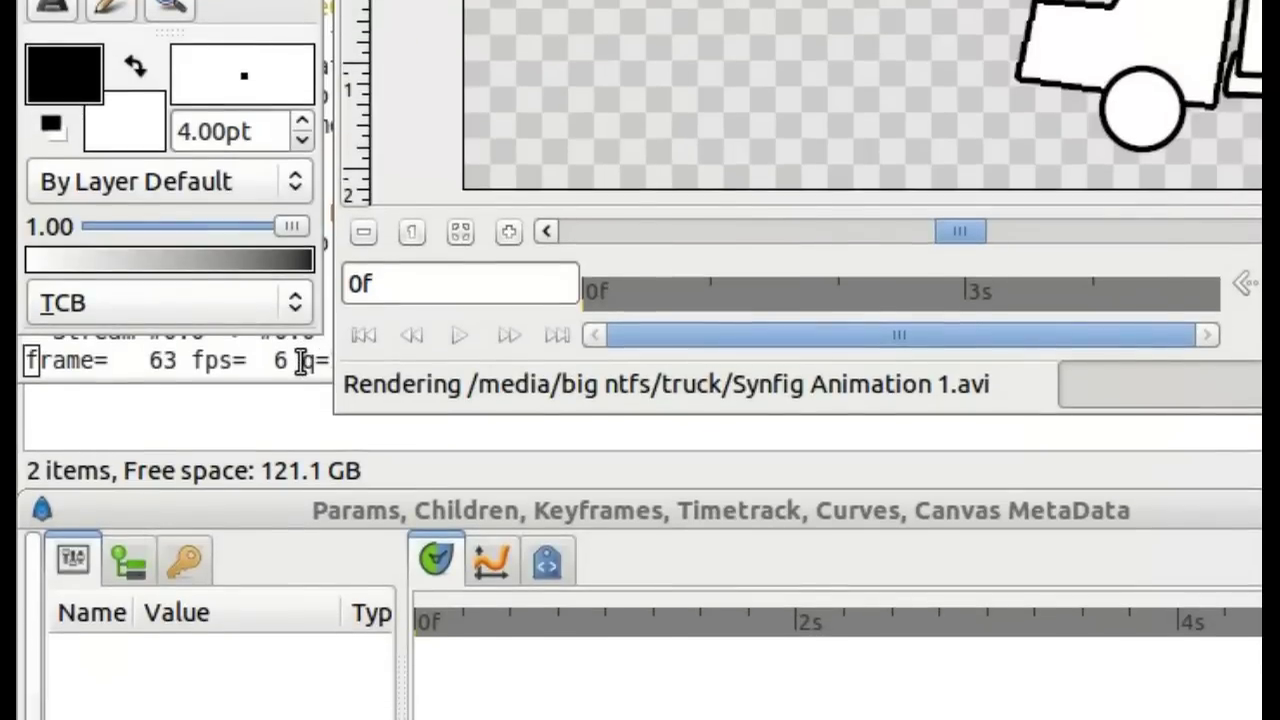
click(302, 360)
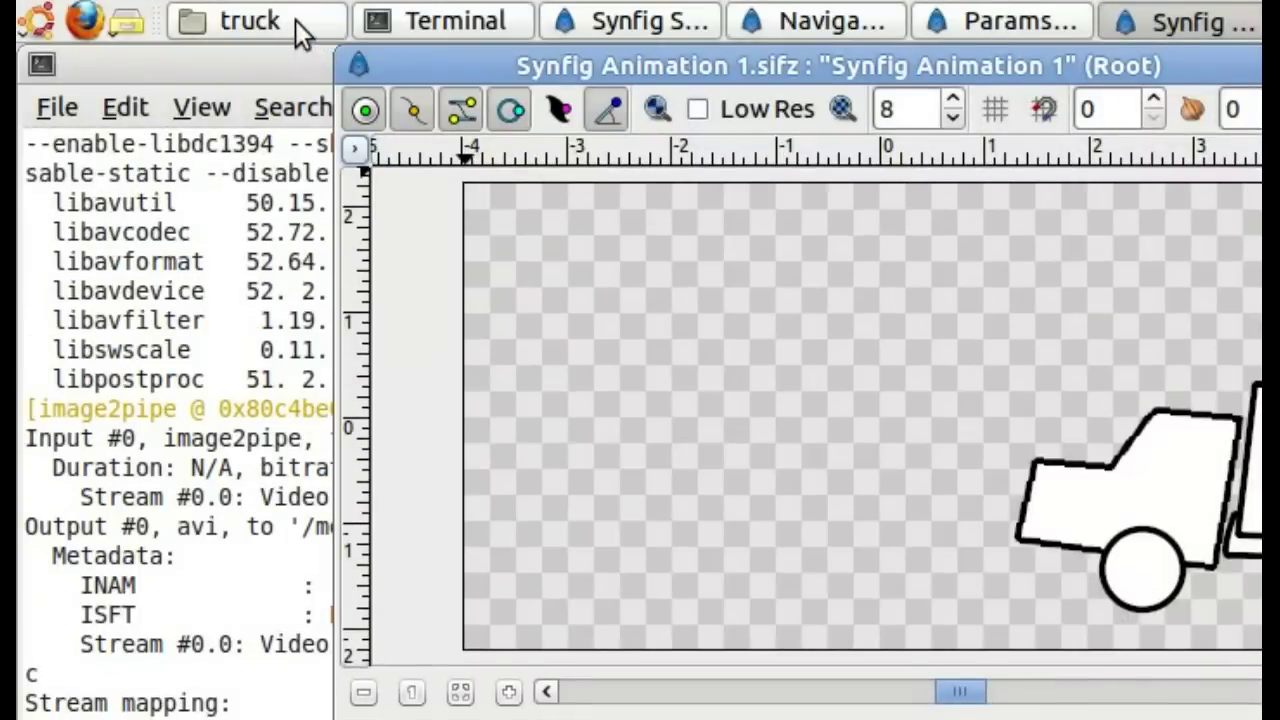
Play Synfig Animation 1.avi from the truck folder in VLC with looping on, then close VLC.
click(295, 20)
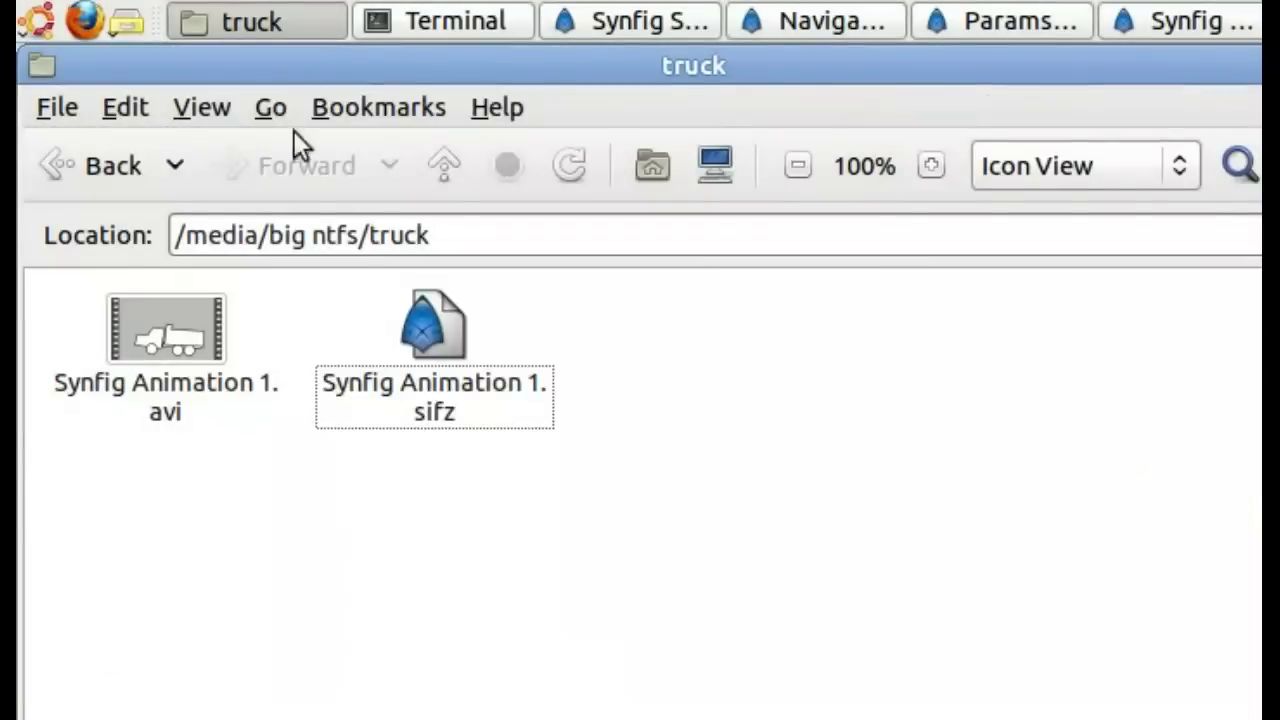
click(205, 405)
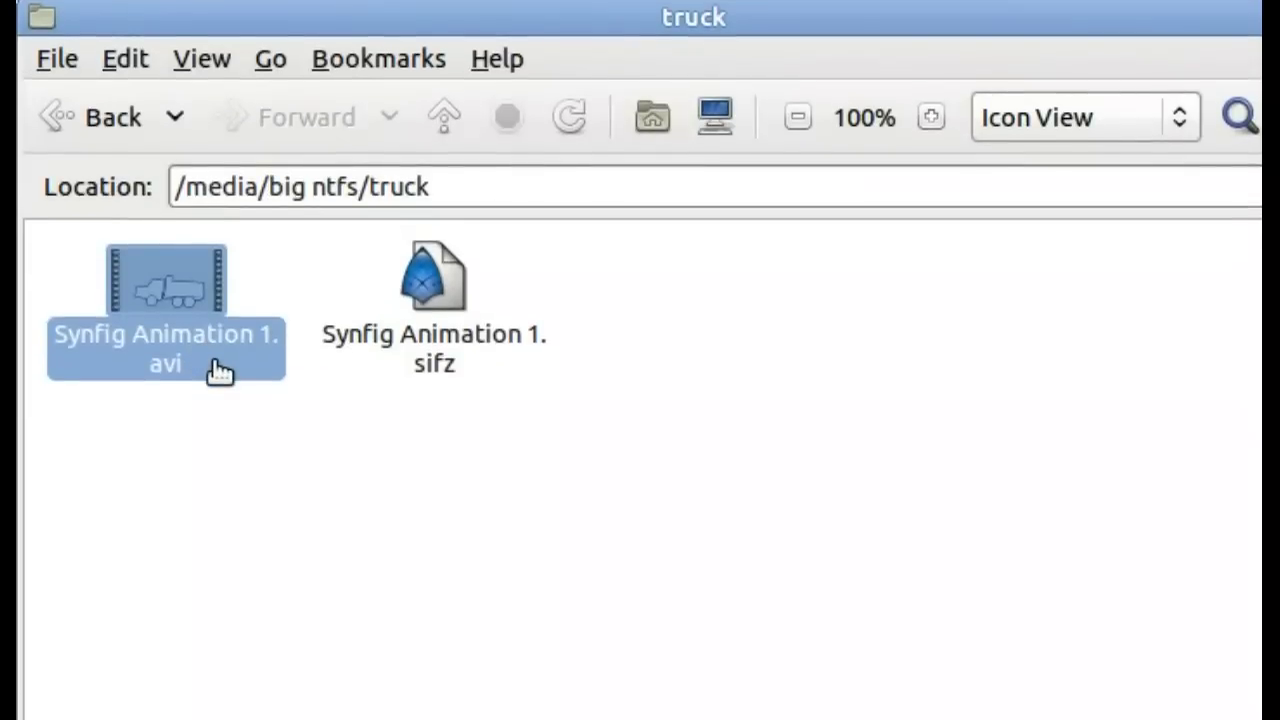
double_click(219, 371)
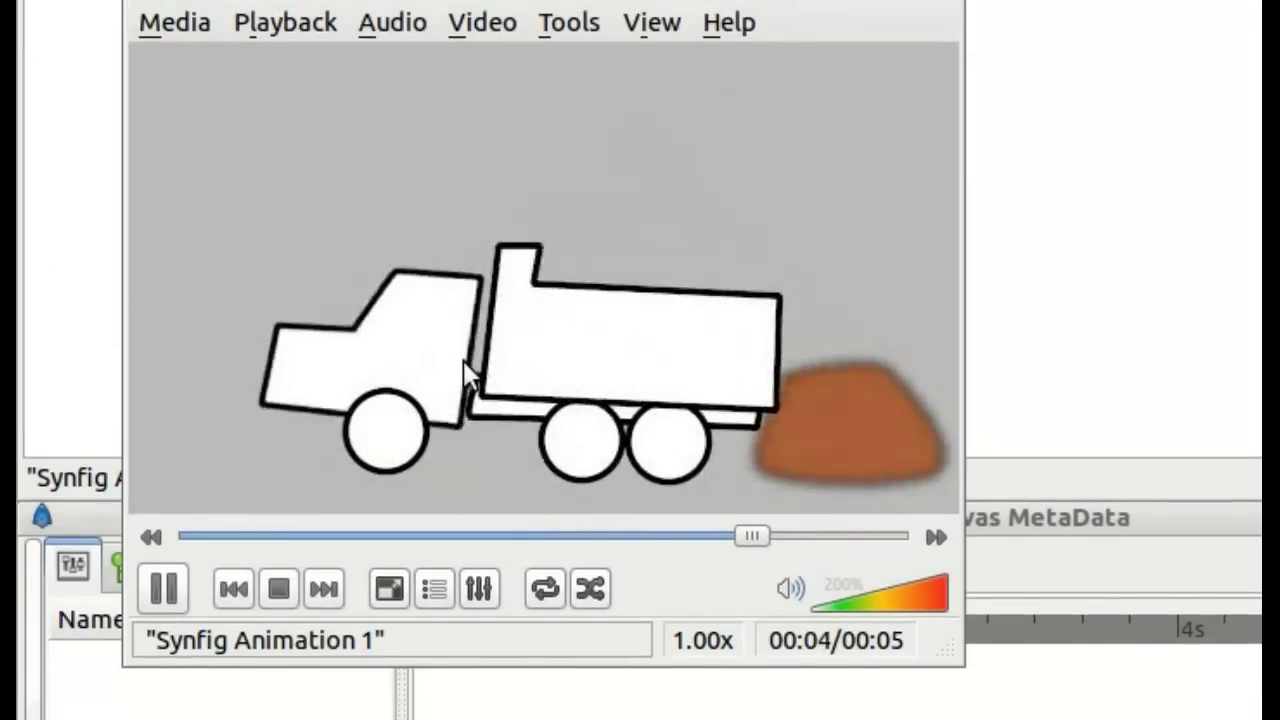
key(l)
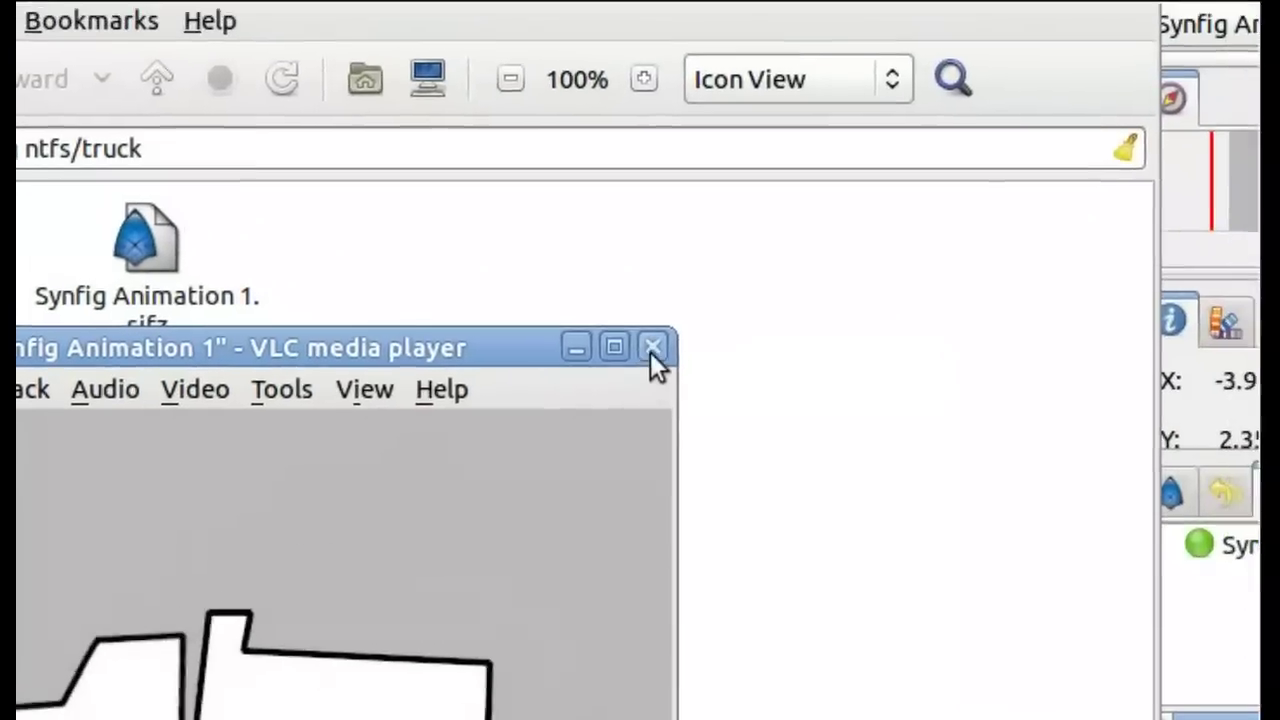
click(940, 6)
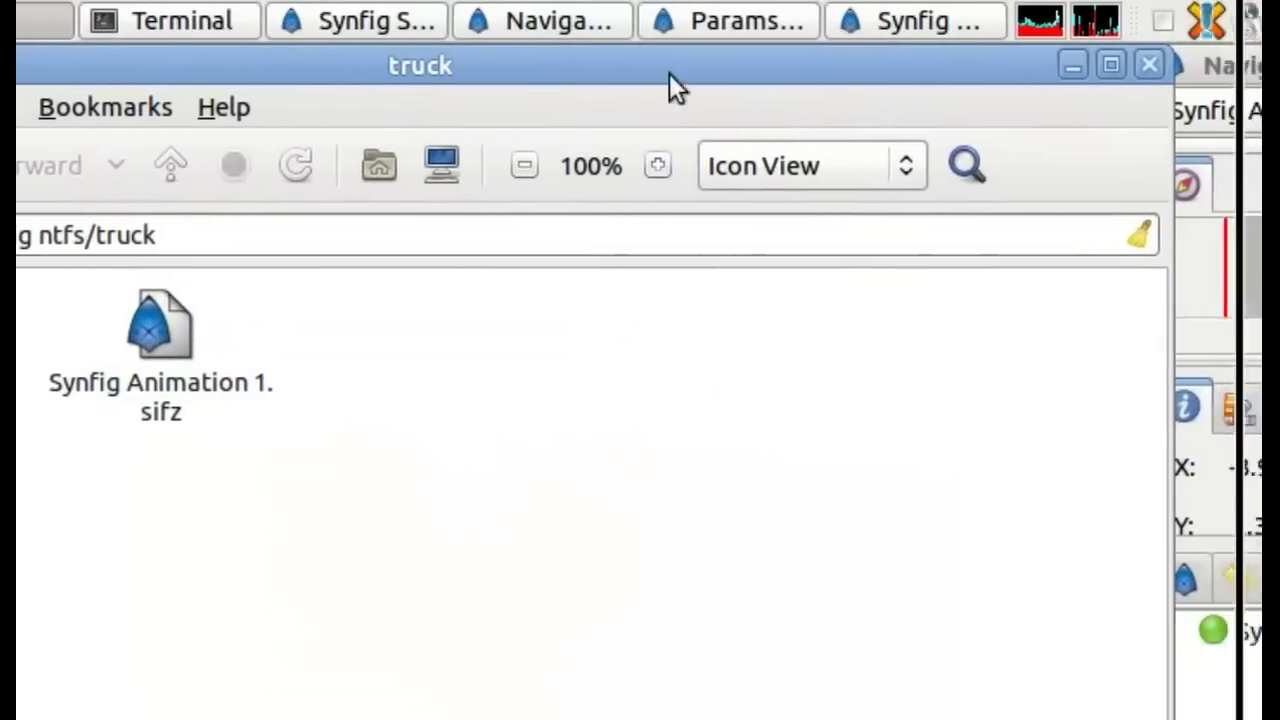
Return to the Synfig canvas and reopen File > Render for Synfig Animation 1.
click(545, 6)
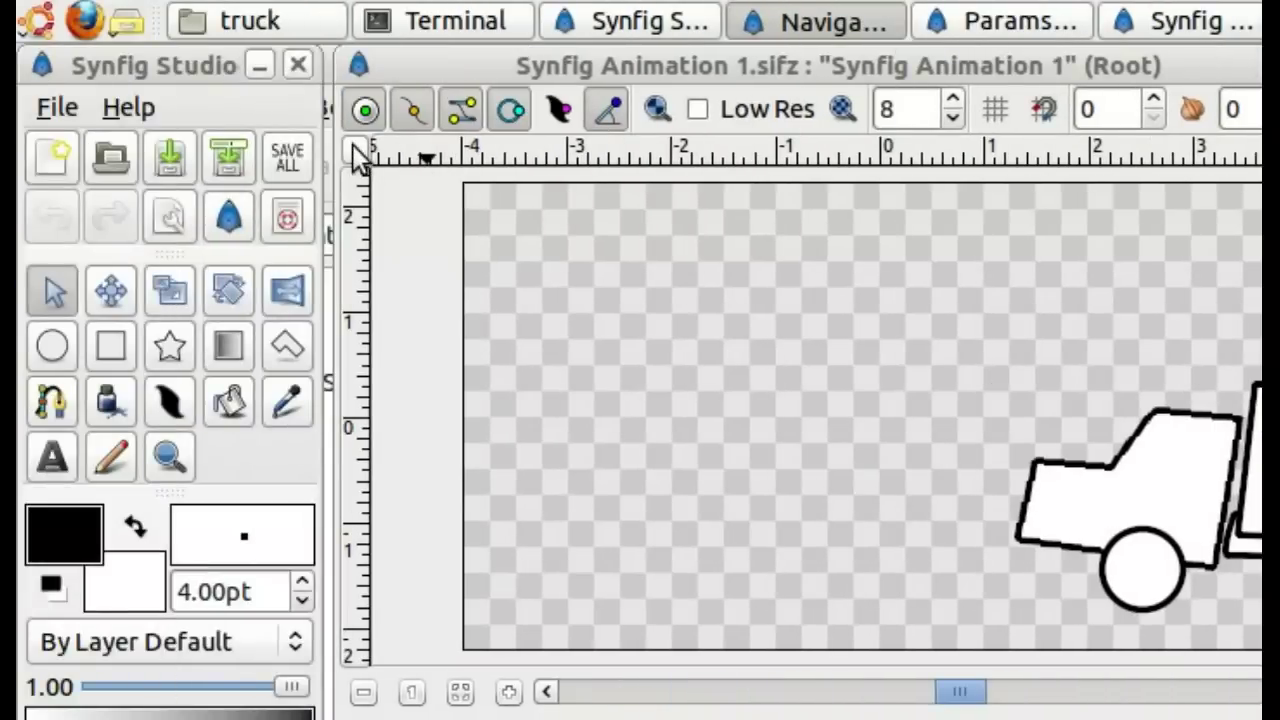
click(358, 155)
mouse_move(387, 165)
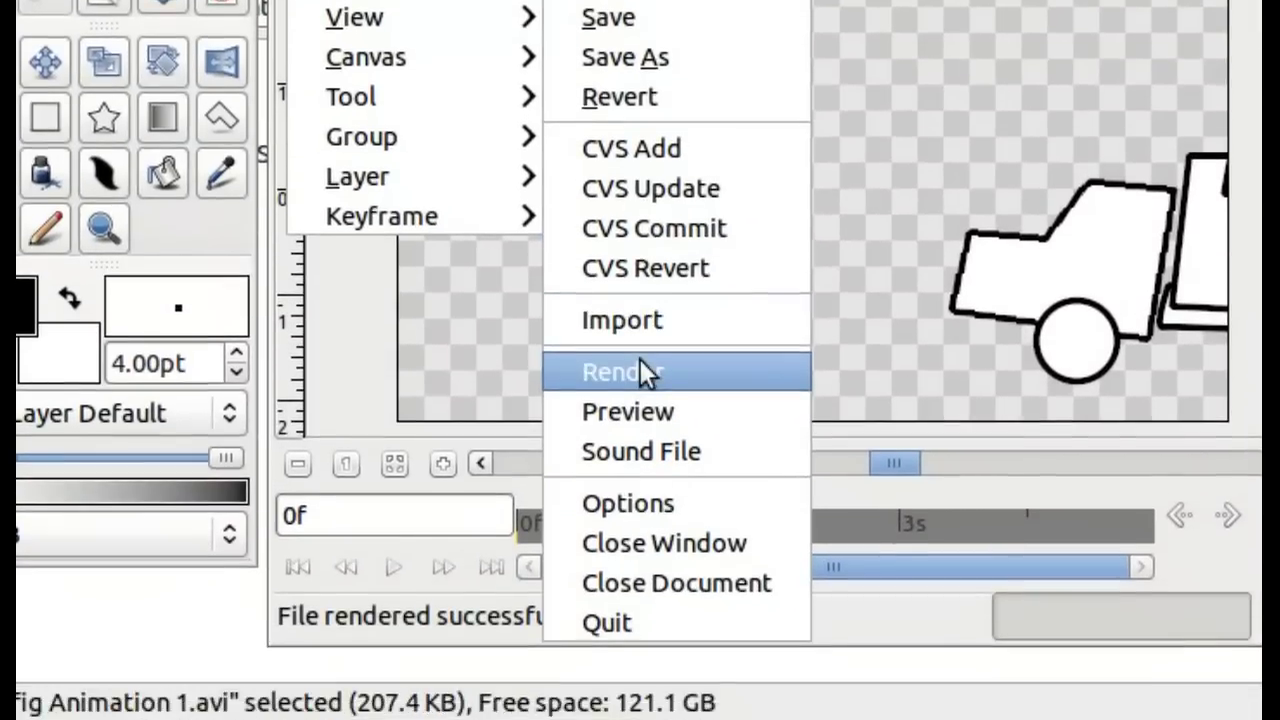
click(640, 372)
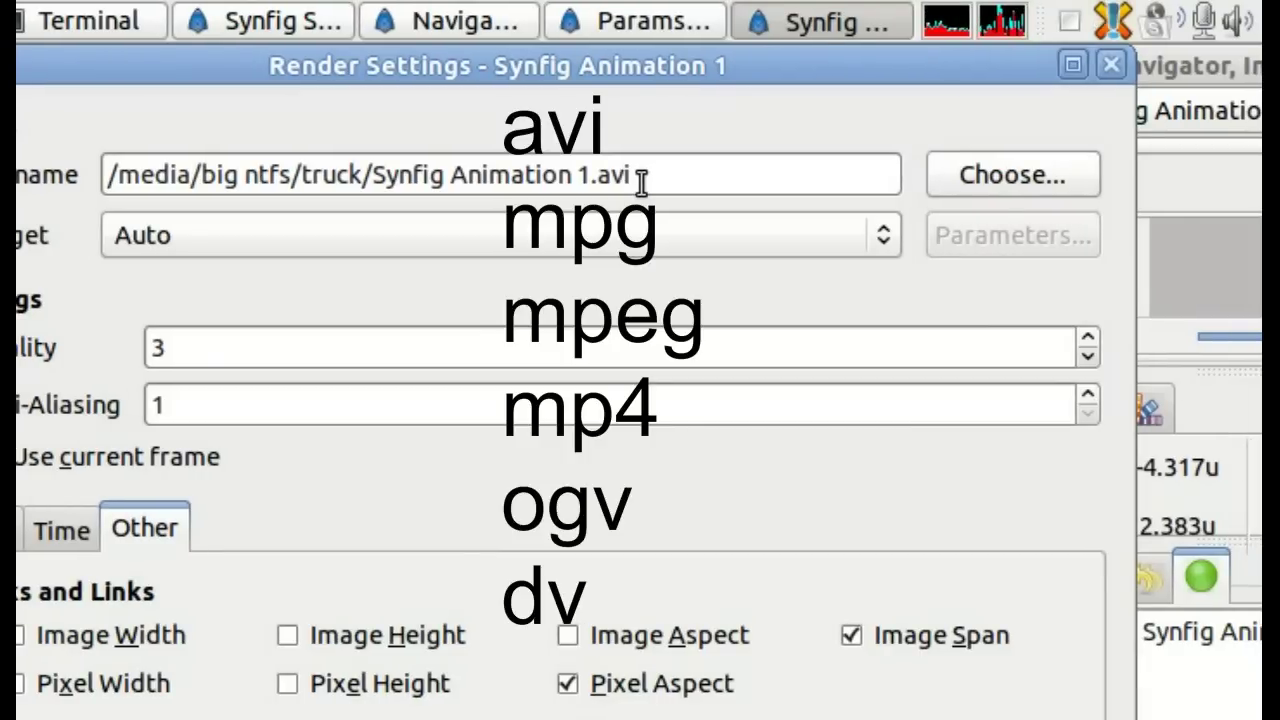
Change the output file extension from avi to ogv, then mp4, and finally dv.
click(665, 181)
key(BackSpace)
key(BackSpace)
key(BackSpace)
text(ogv)
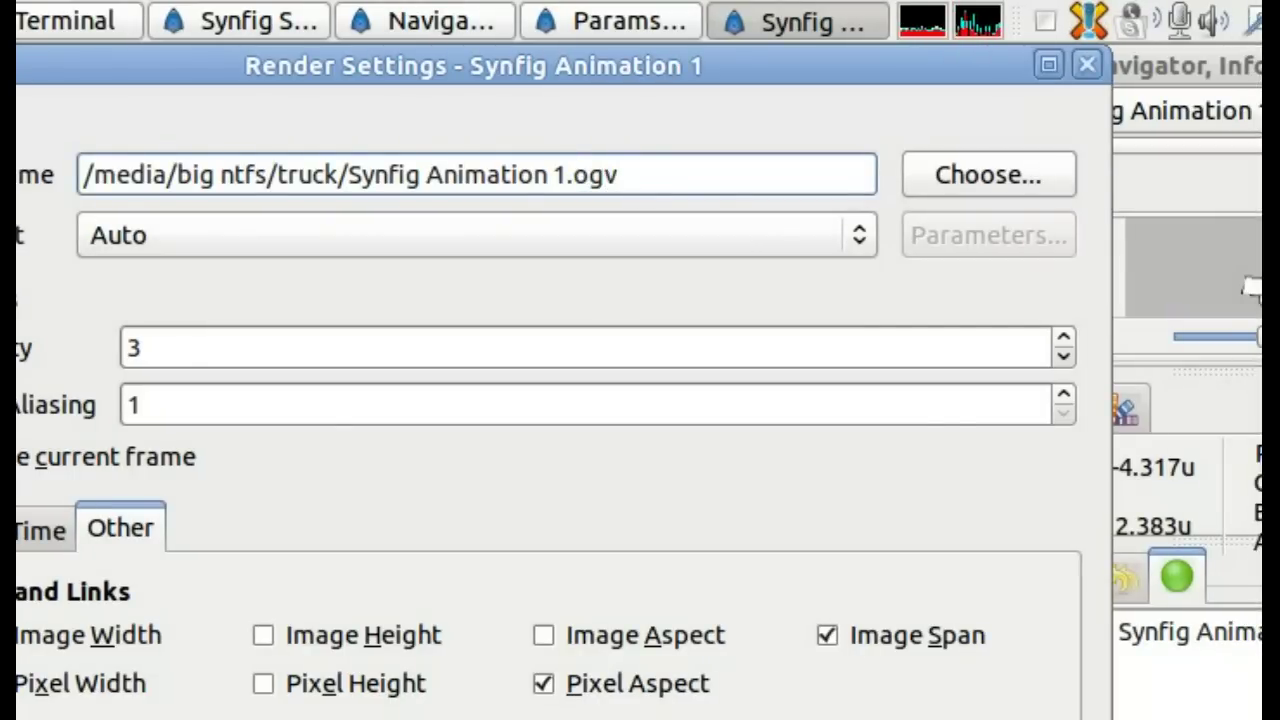
key(BackSpace)
key(BackSpace)
key(BackSpace)
text(mp4)
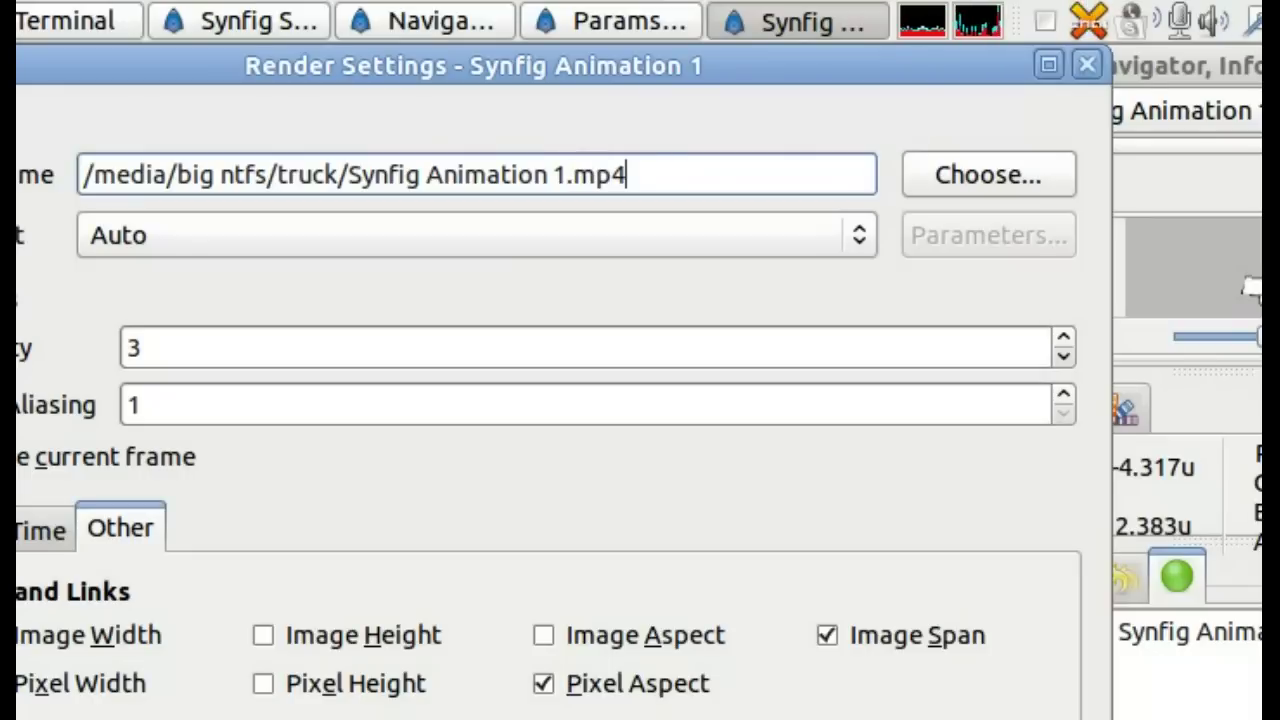
key(BackSpace)
key(BackSpace)
key(BackSpace)
text(dv)
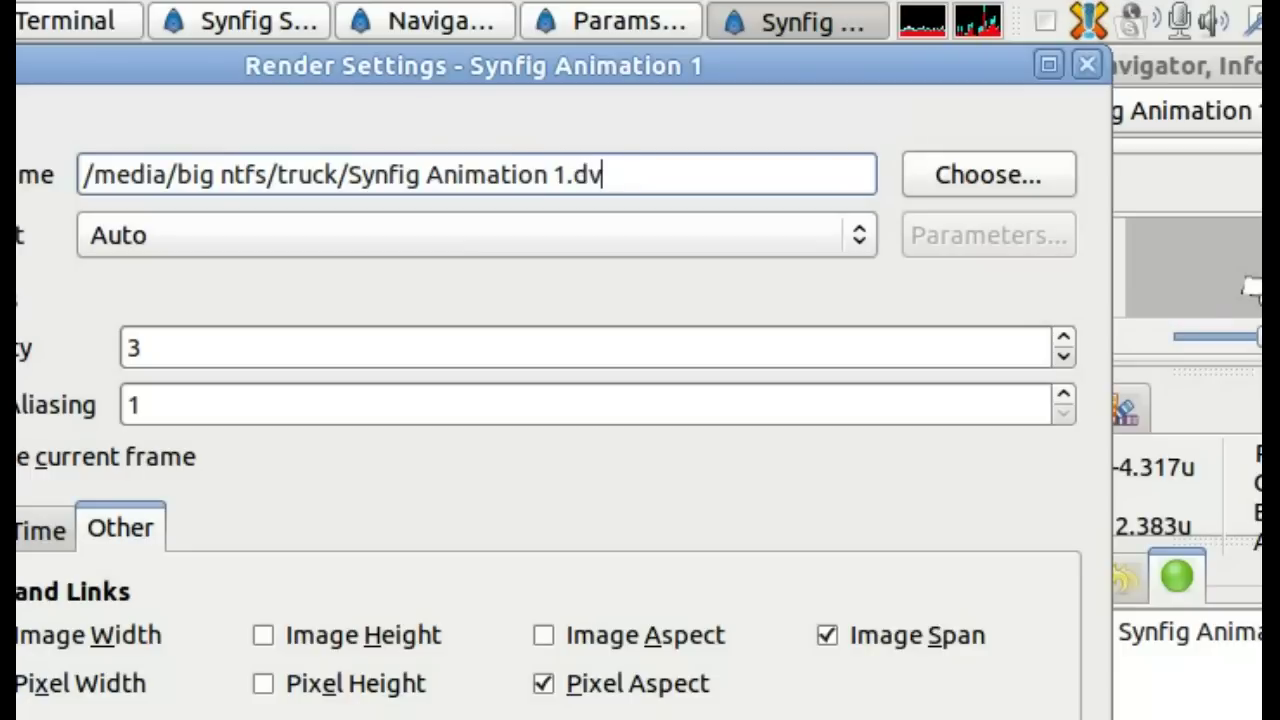